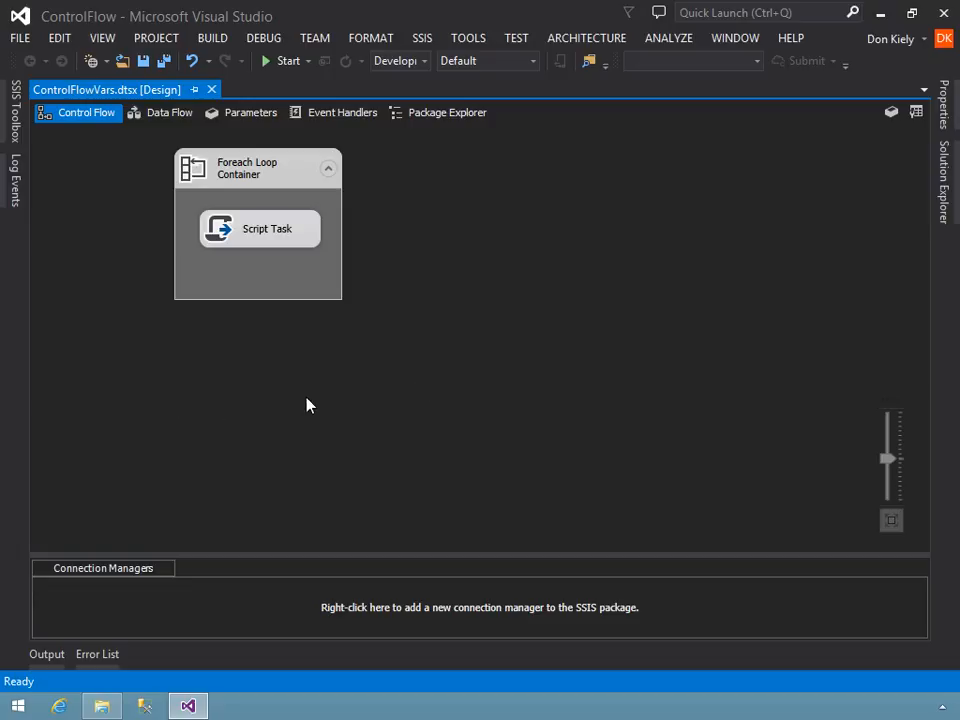
Step: Open the Configurations collection from the ControlFlowVars package properties and enable package configurations
{"action": "left_click", "coordinate": [940, 105]}
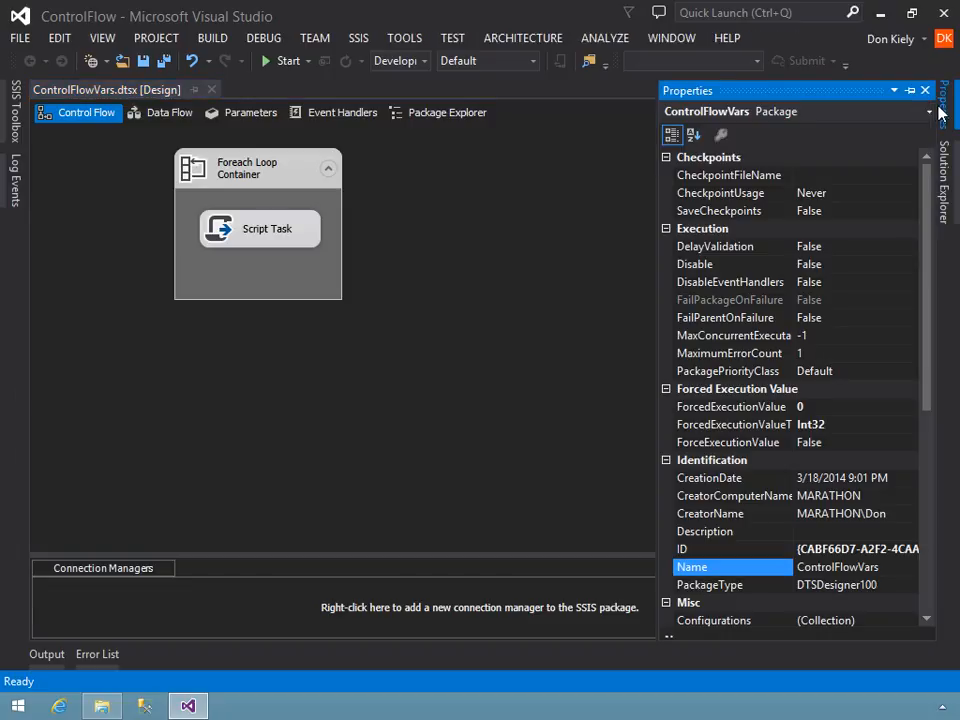
{"action": "scroll", "coordinate": [827, 266], "scroll_direction": "down", "scroll_amount": 6}
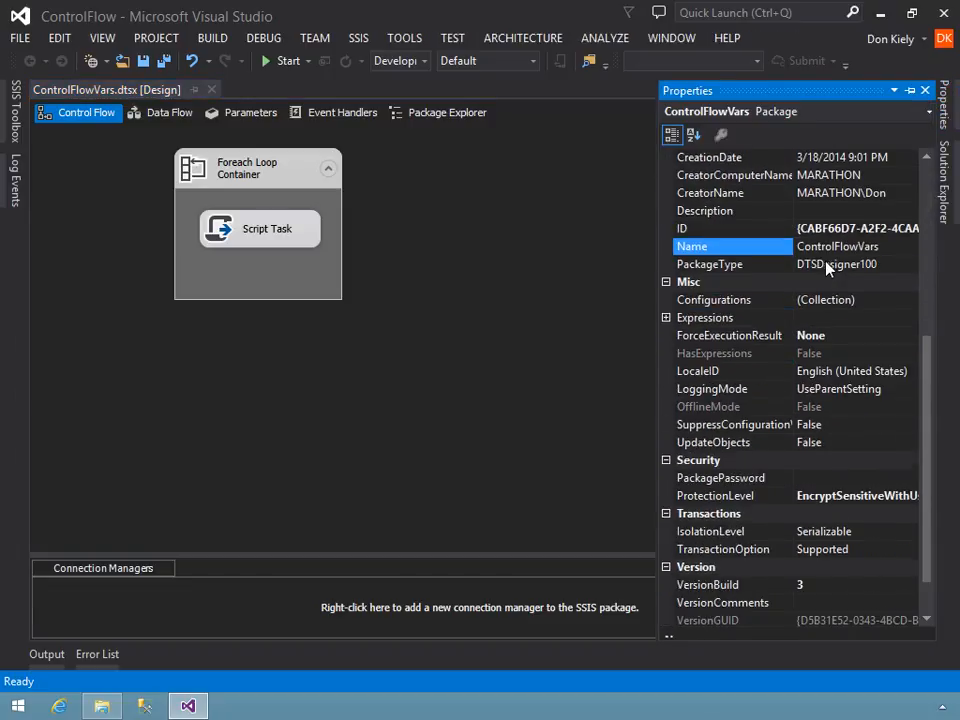
{"action": "left_click", "coordinate": [712, 305]}
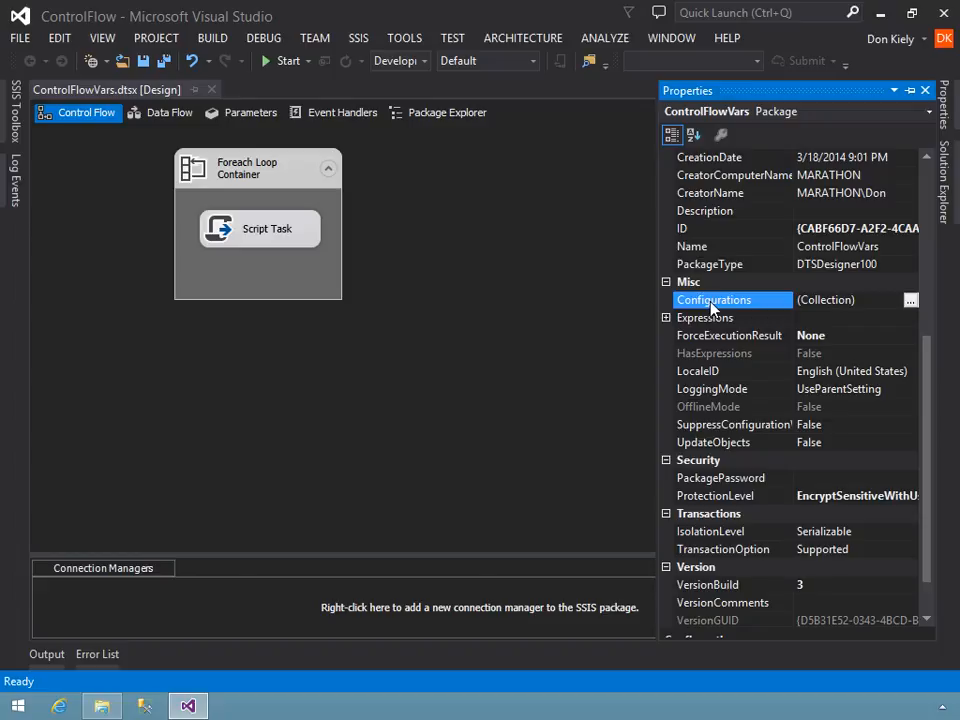
{"action": "left_click", "coordinate": [910, 300]}
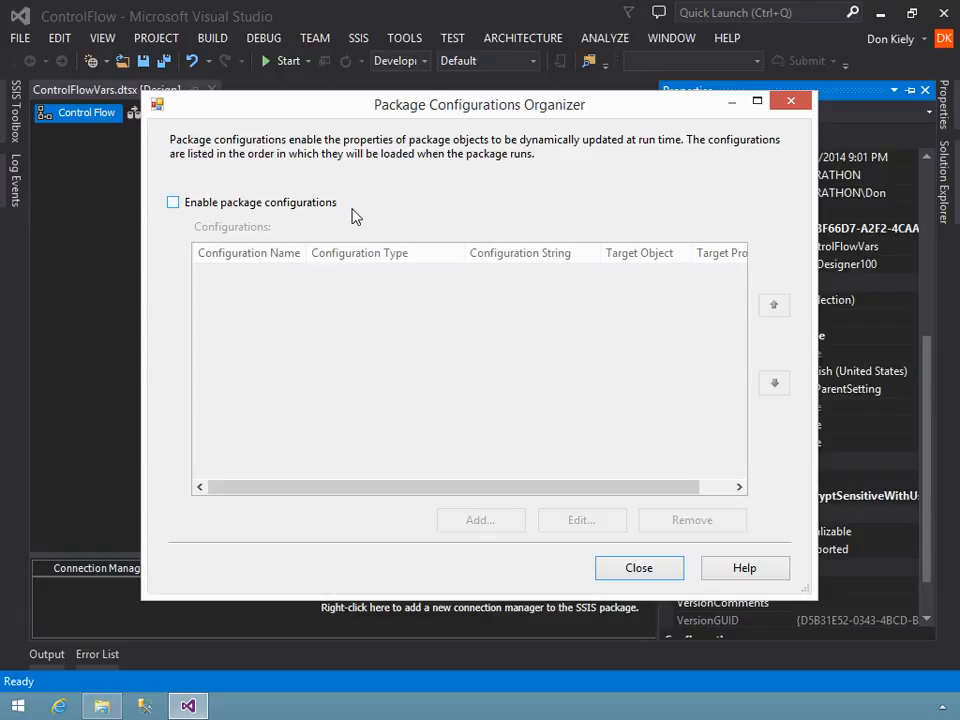
{"action": "left_click", "coordinate": [177, 204]}
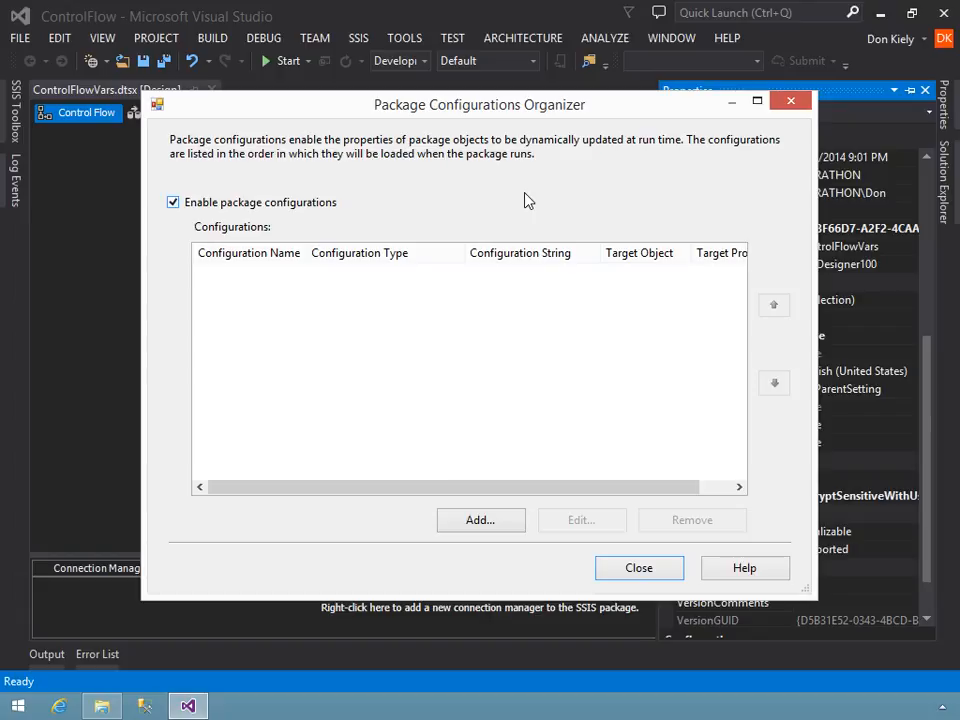
Step: Start adding a package configuration and keep XML configuration file as its type
{"action": "left_click", "coordinate": [477, 520]}
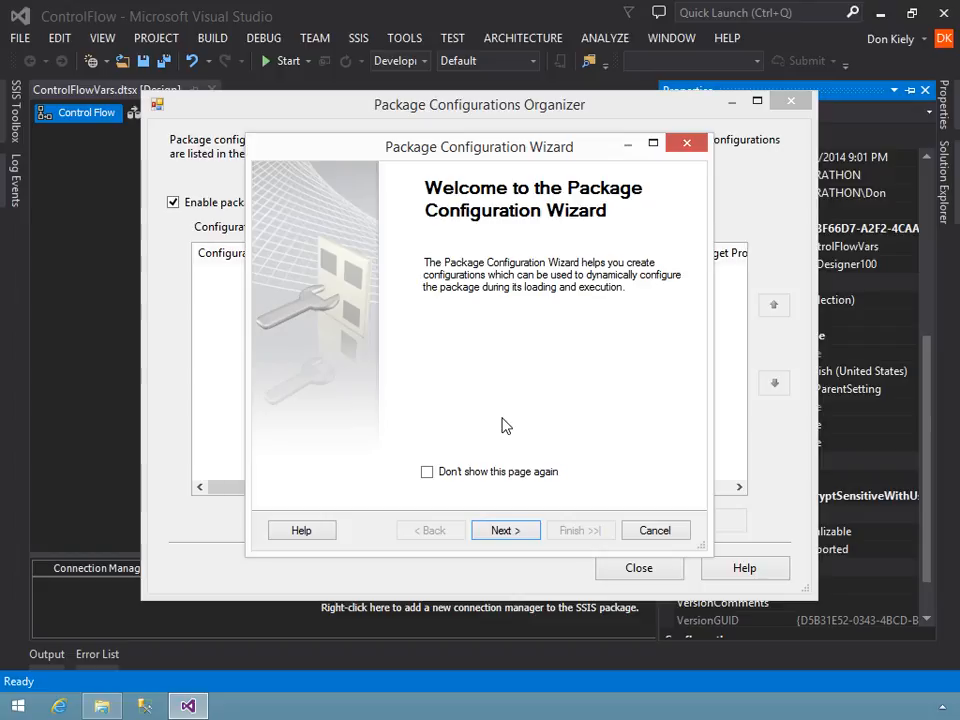
{"action": "left_click", "coordinate": [510, 532]}
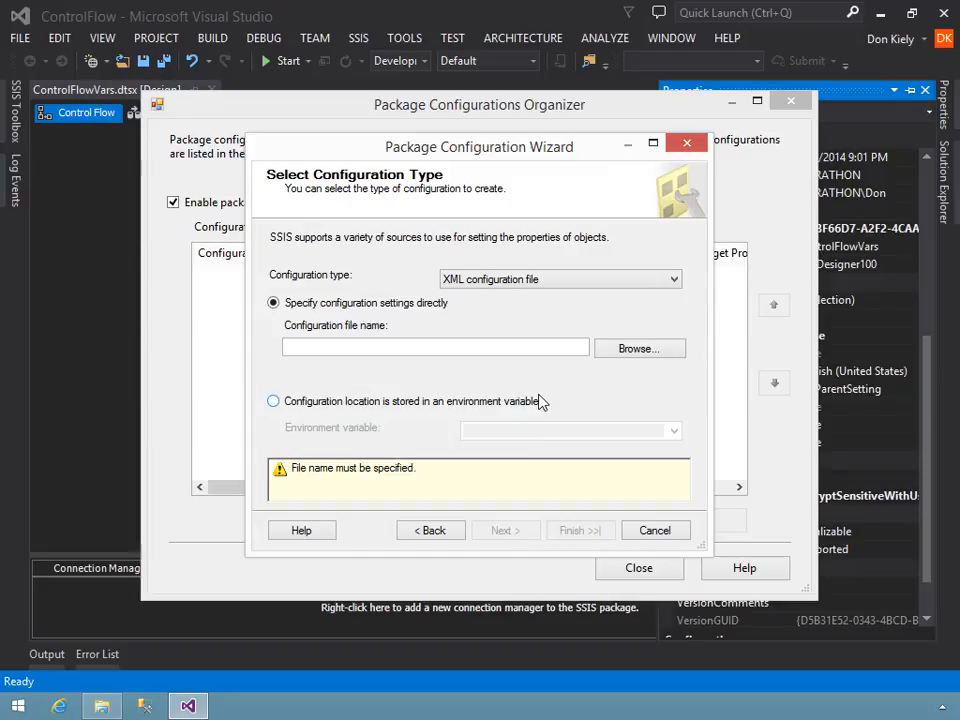
{"action": "left_click", "coordinate": [675, 281]}
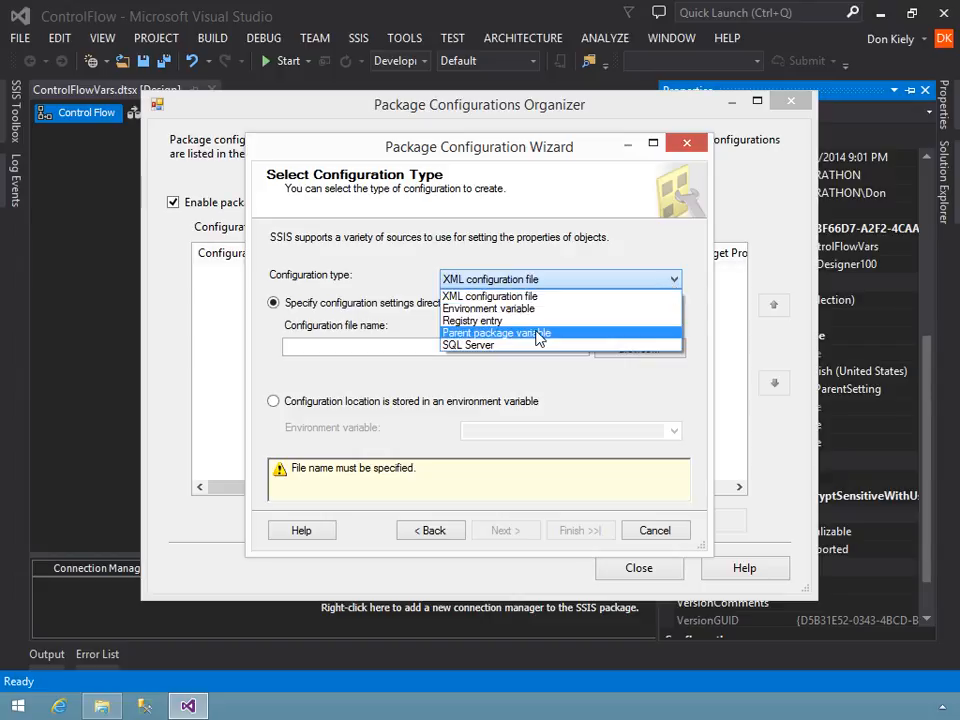
{"action": "left_click", "coordinate": [408, 291]}
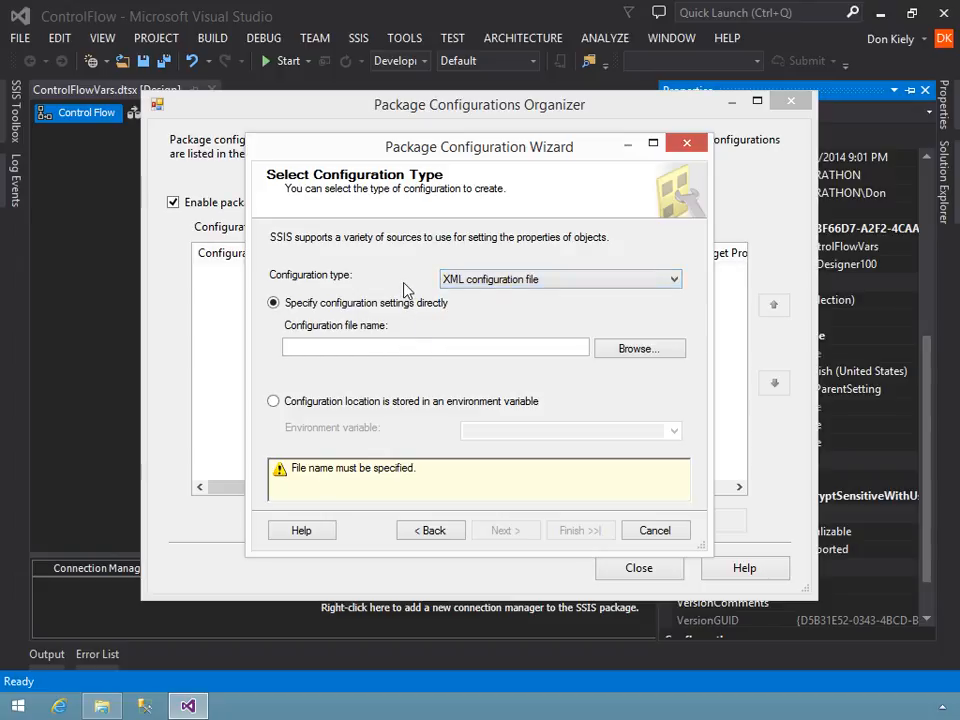
Step: Specify the configuration file as MyConfig, located in the ControlFlowStart folder above the project's ControlFlow folder
{"action": "left_click", "coordinate": [624, 353]}
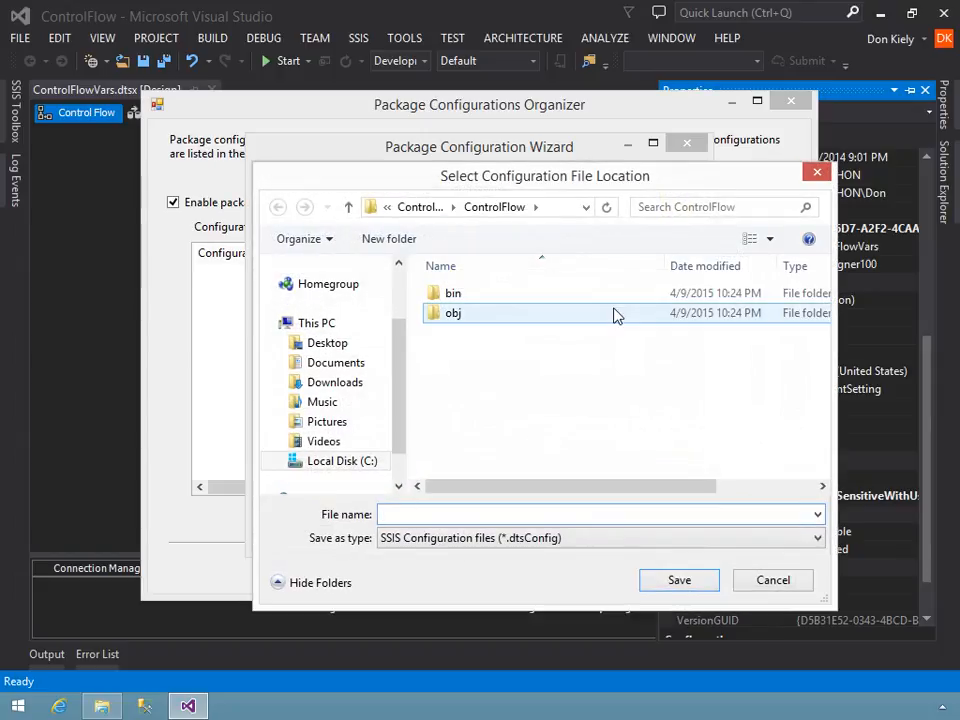
{"action": "left_click", "coordinate": [479, 149]}
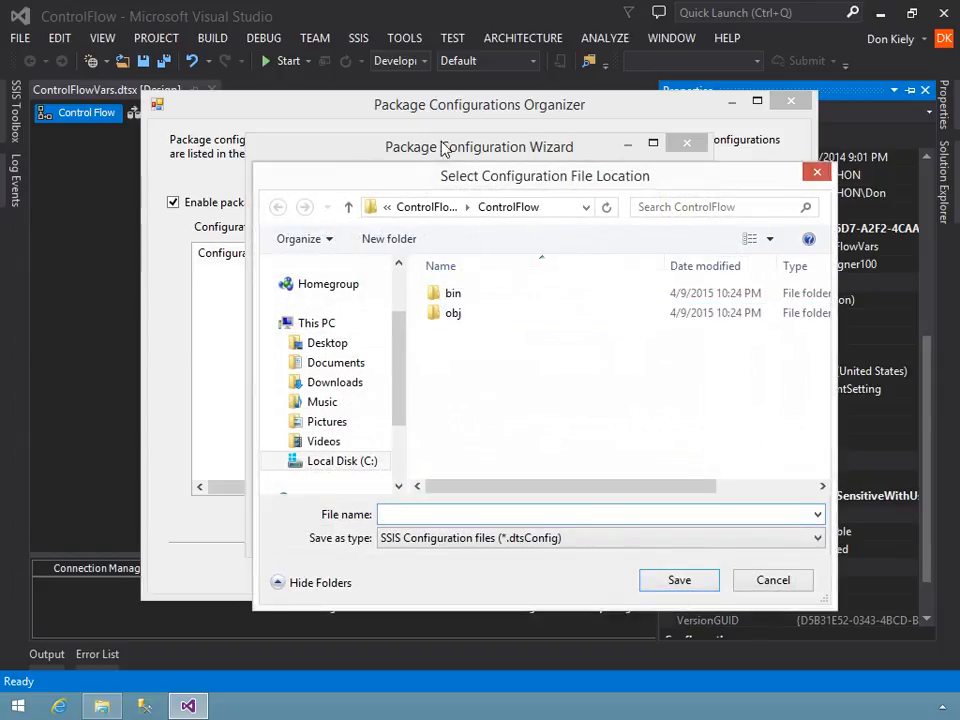
{"action": "left_click_drag", "start_coordinate": [442, 190], "coordinate": [253, 116]}
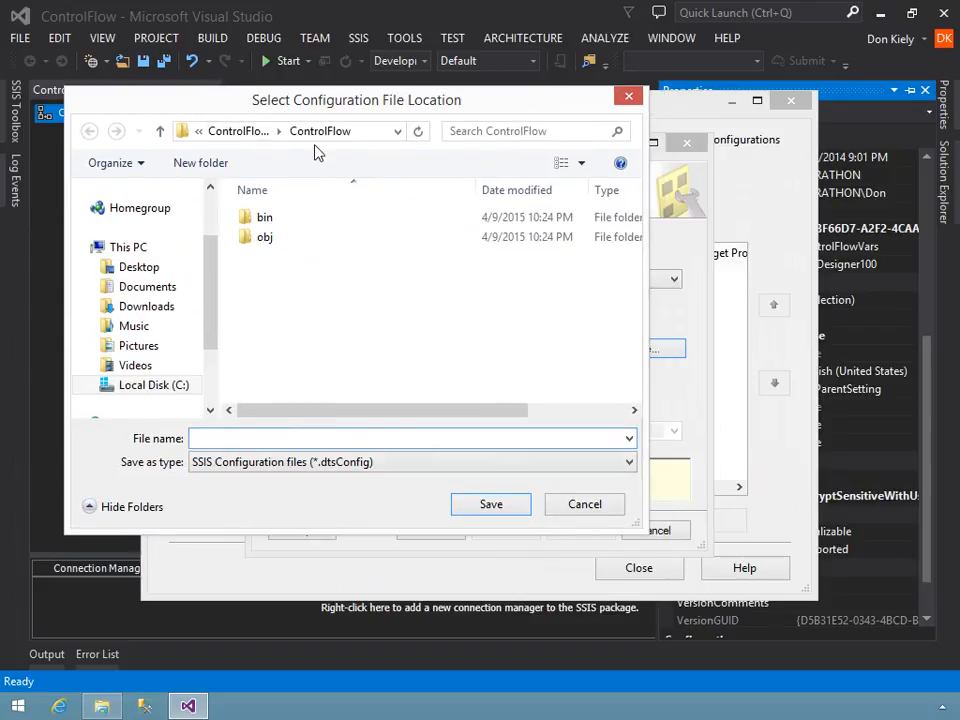
{"action": "left_click", "coordinate": [240, 131]}
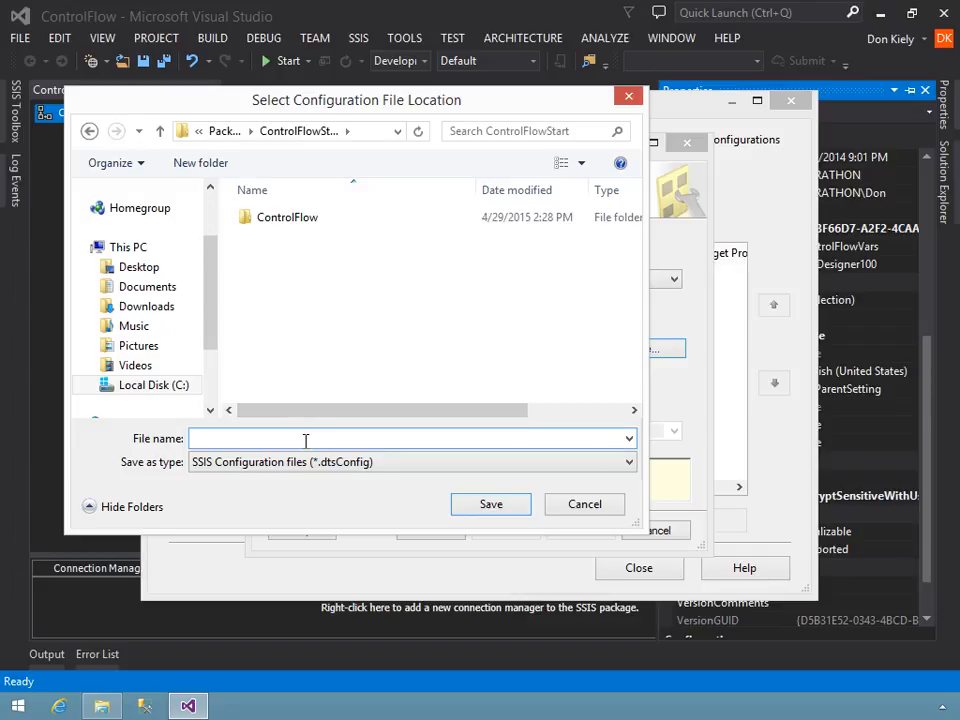
{"action": "type", "text": "MyConfig"}
{"action": "left_click", "coordinate": [495, 506]}
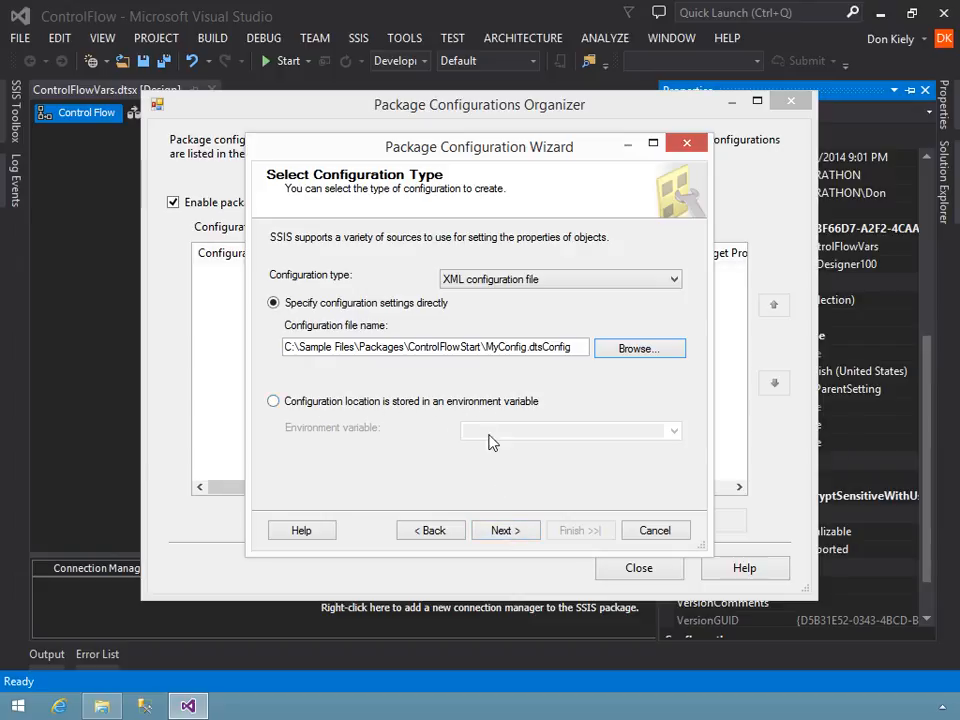
Step: Choose the Directory and FileSpec enumerator properties of the Foreach Loop Container for export to the configuration file
{"action": "left_click", "coordinate": [506, 538]}
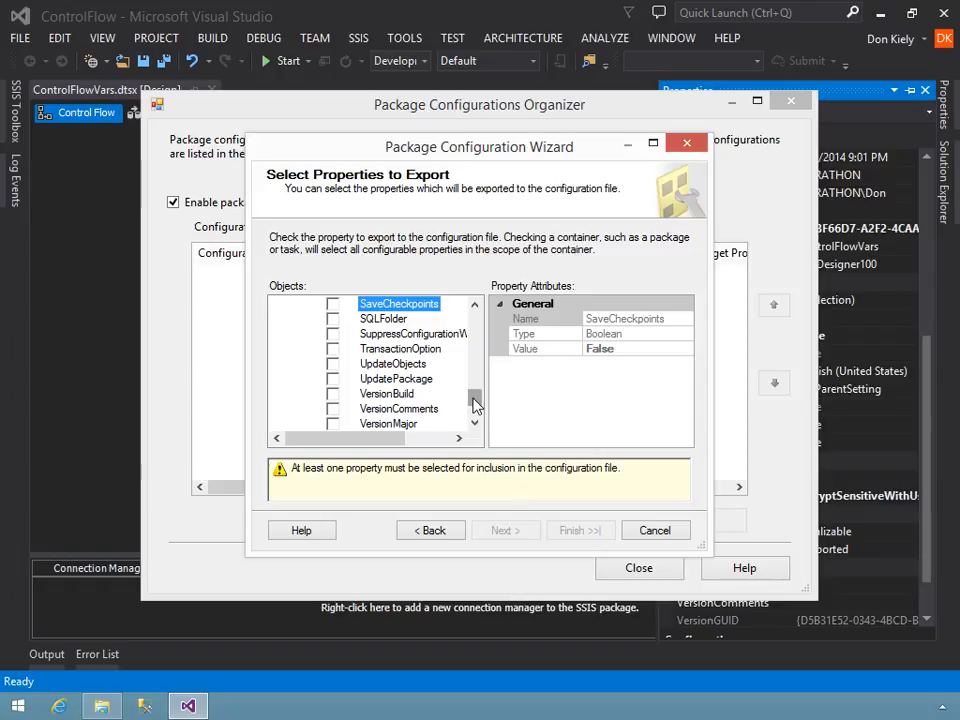
{"action": "left_click_drag", "start_coordinate": [476, 398], "coordinate": [487, 303]}
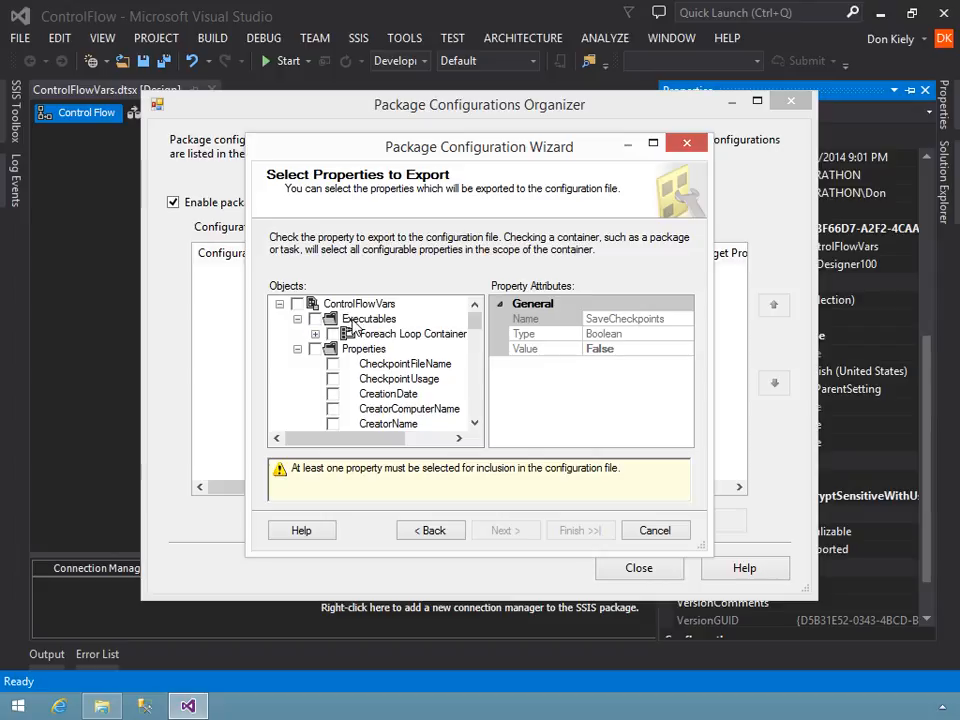
{"action": "left_click", "coordinate": [315, 335]}
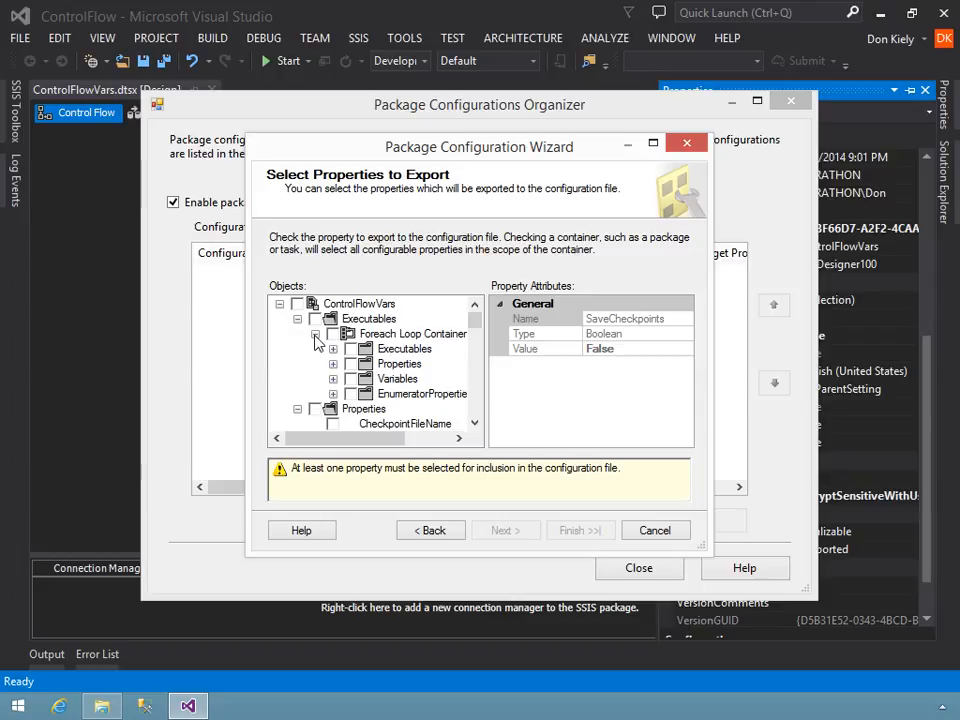
{"action": "left_click", "coordinate": [333, 395]}
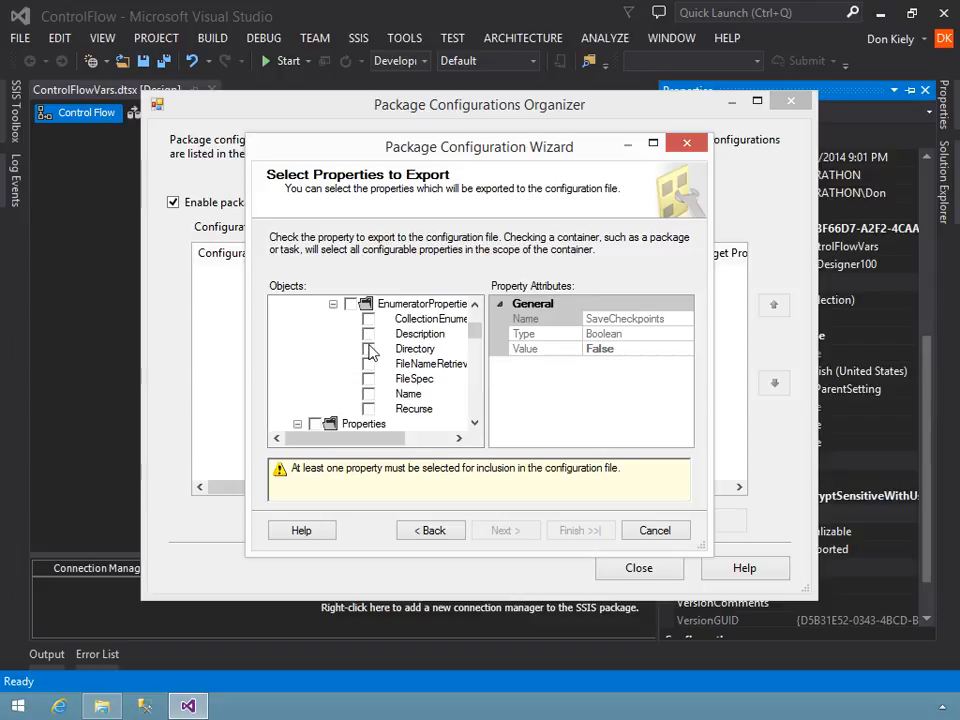
{"action": "left_click", "coordinate": [368, 350]}
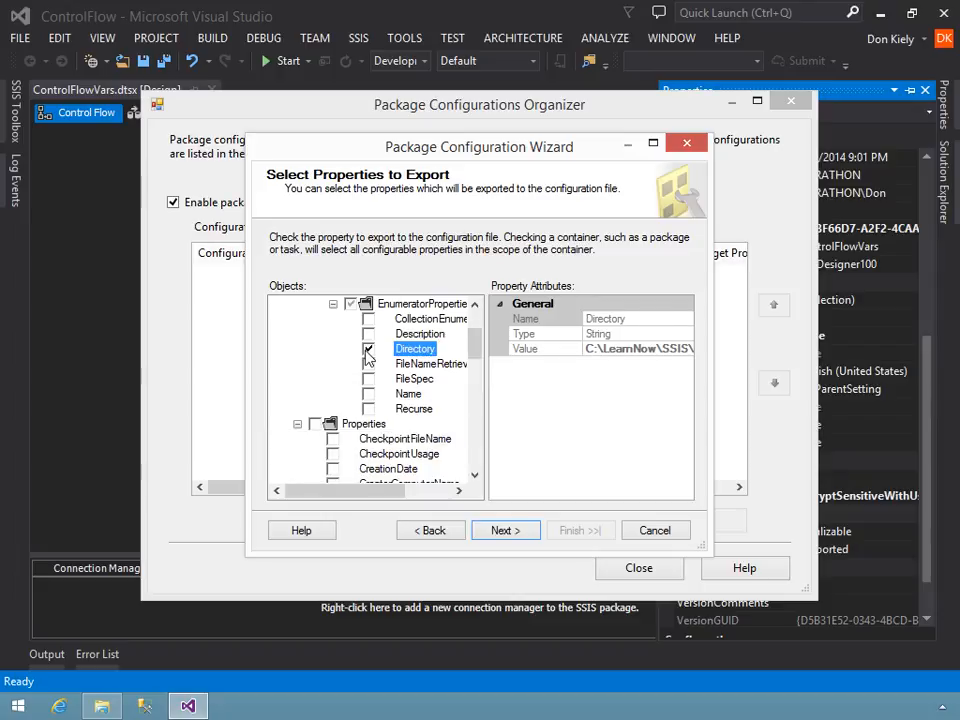
{"action": "left_click", "coordinate": [368, 380]}
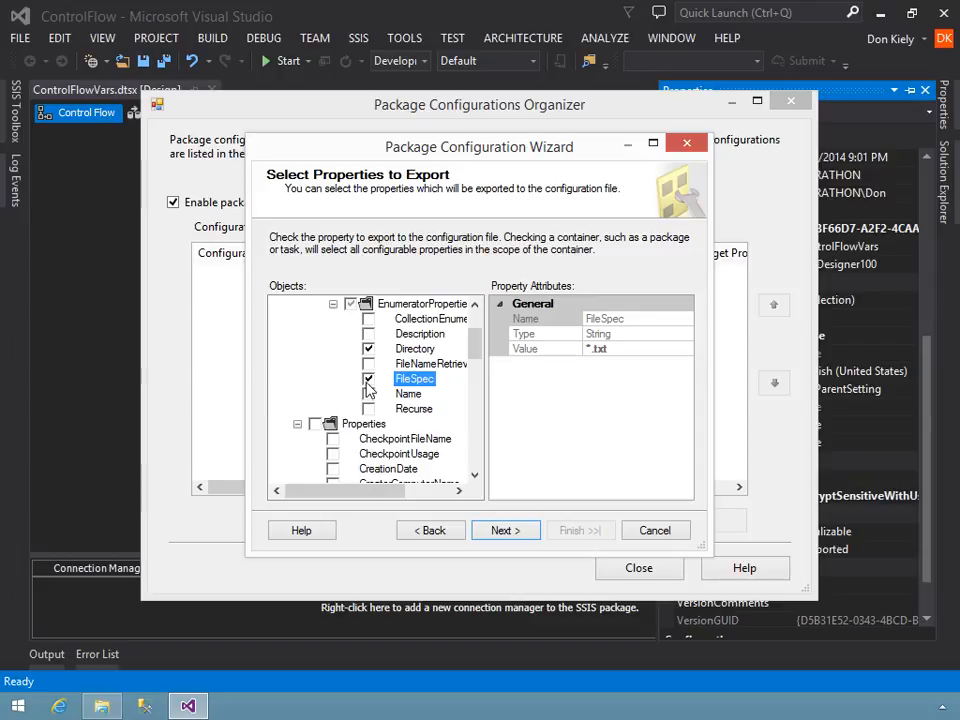
Step: Examine the full value of the Directory property with the wizard window maximized
{"action": "left_click", "coordinate": [414, 349]}
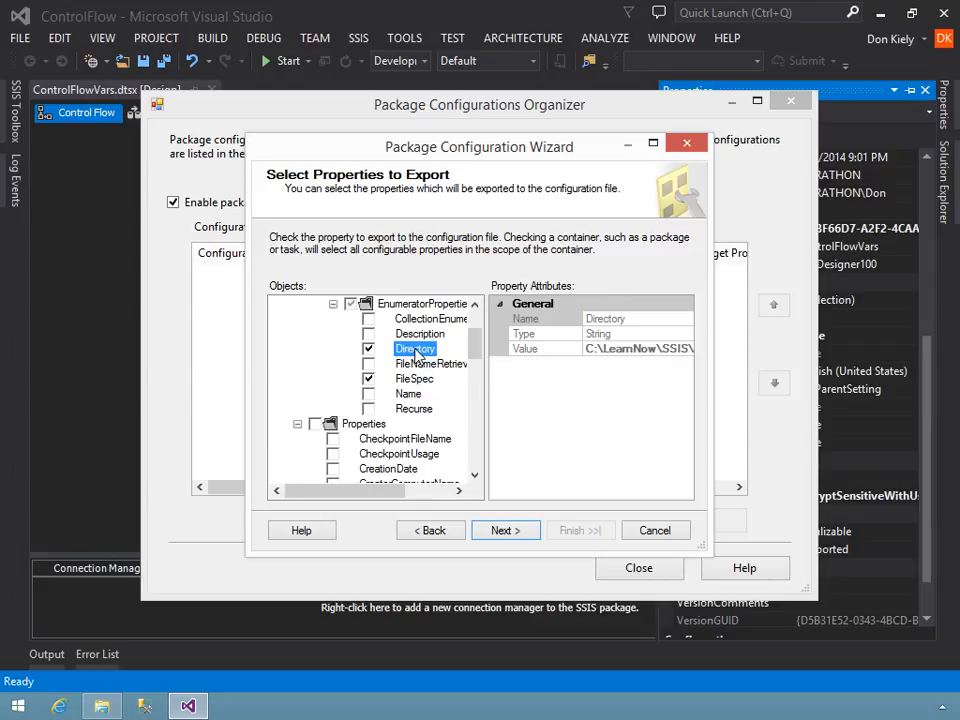
{"action": "left_click", "coordinate": [606, 348]}
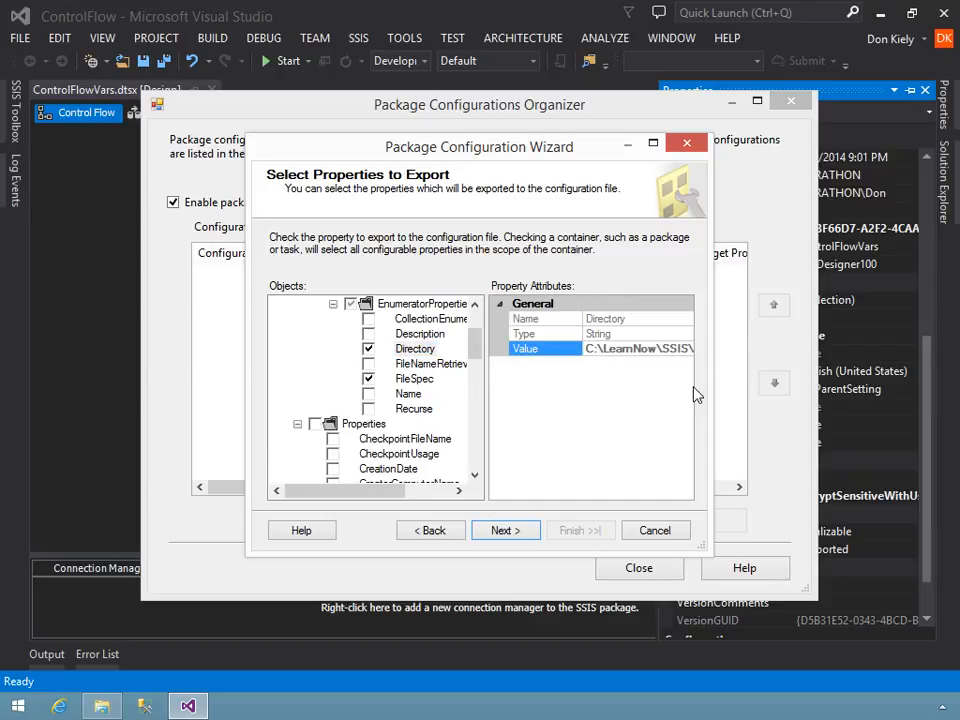
{"action": "key", "text": "End"}
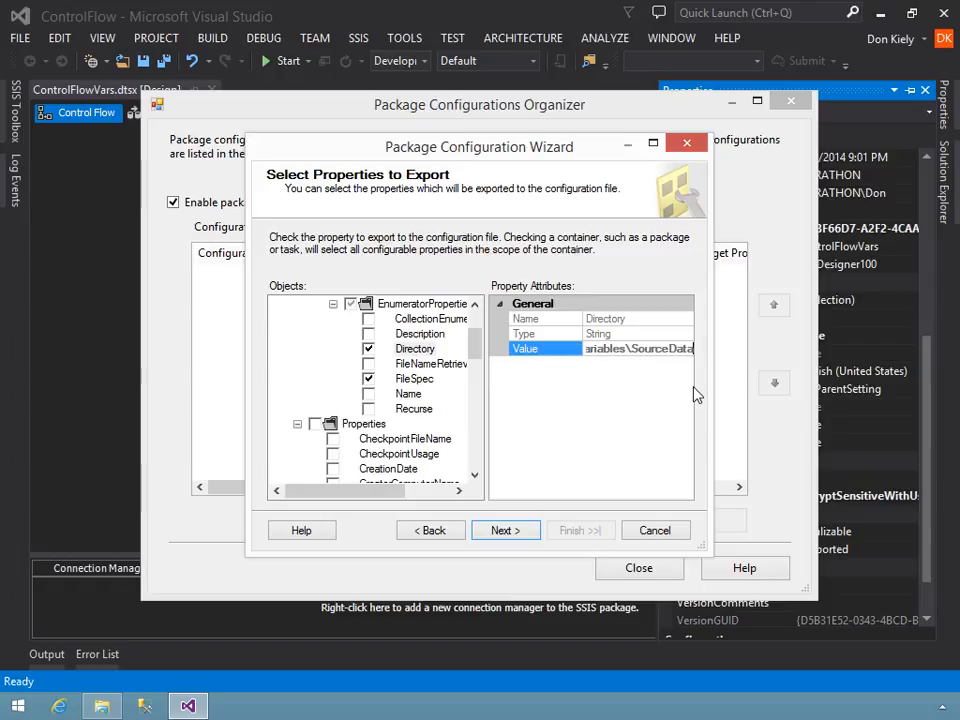
{"action": "key", "text": "Left"}
{"action": "key", "text": "Left"}
{"action": "key", "text": "Left"}
{"action": "key", "text": "Left"}
{"action": "key", "text": "Left"}
{"action": "key", "text": "Left"}
{"action": "key", "text": "Left"}
{"action": "key", "text": "Left"}
{"action": "key", "text": "Left"}
{"action": "key", "text": "Left"}
{"action": "key", "text": "Left"}
{"action": "key", "text": "Left"}
{"action": "key", "text": "Left"}
{"action": "key", "text": "Left"}
{"action": "key", "text": "Left"}
{"action": "key", "text": "Left"}
{"action": "key", "text": "Left"}
{"action": "key", "text": "Left"}
{"action": "key", "text": "Left"}
{"action": "key", "text": "Left"}
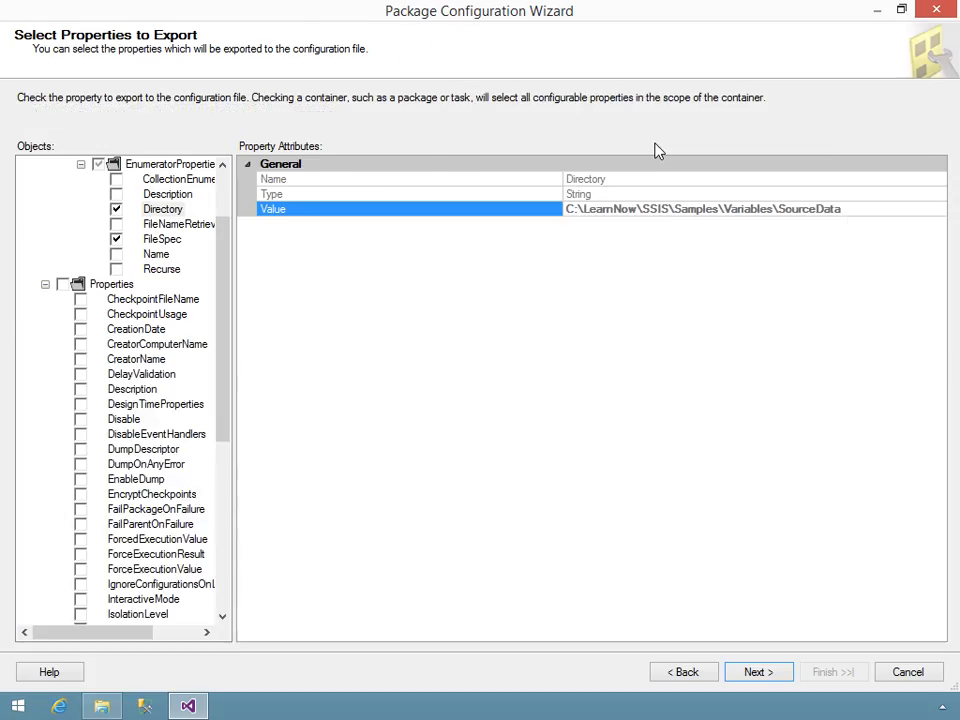
{"action": "left_click", "coordinate": [653, 143]}
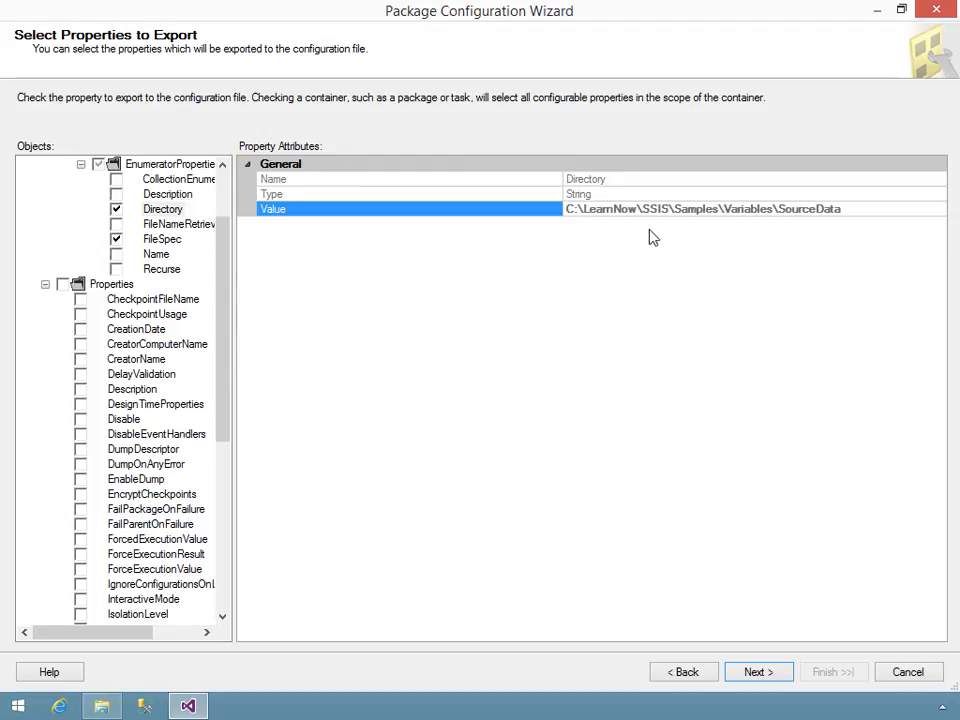
Step: Switch to File Explorer, open the ControlFlowStart folder and select its full path
{"action": "mouse_move", "coordinate": [99, 710]}
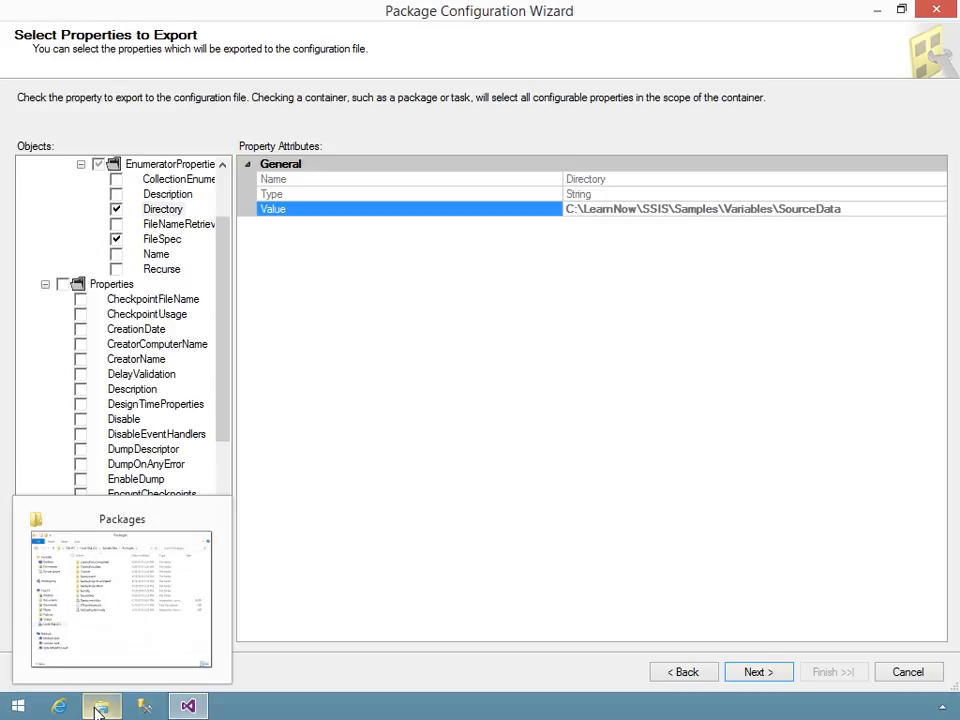
{"action": "left_click", "coordinate": [99, 710]}
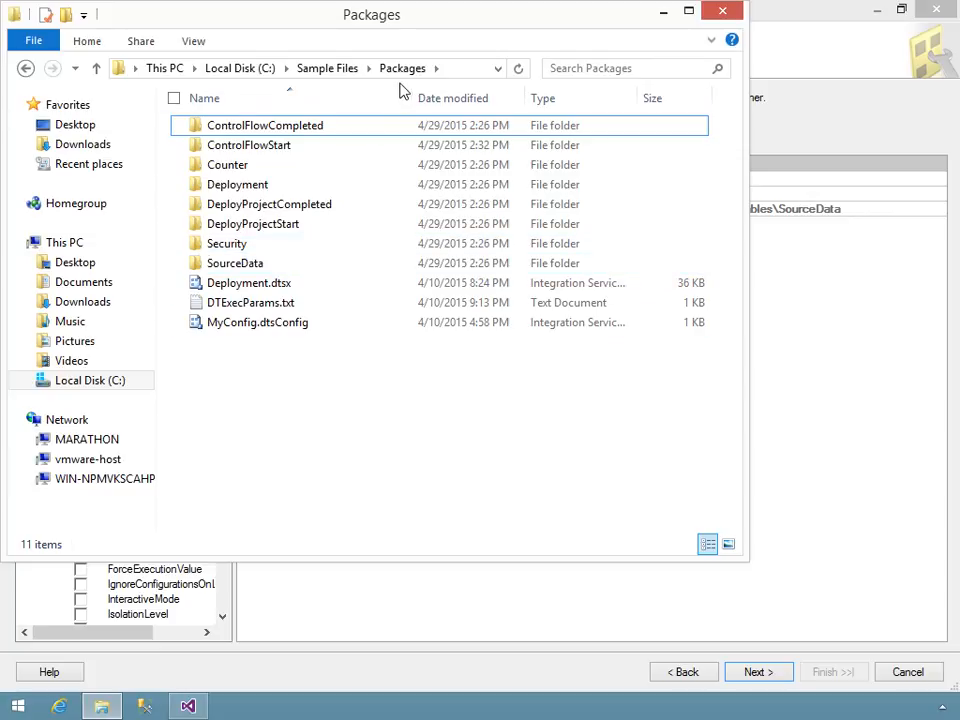
{"action": "double_click", "coordinate": [266, 146]}
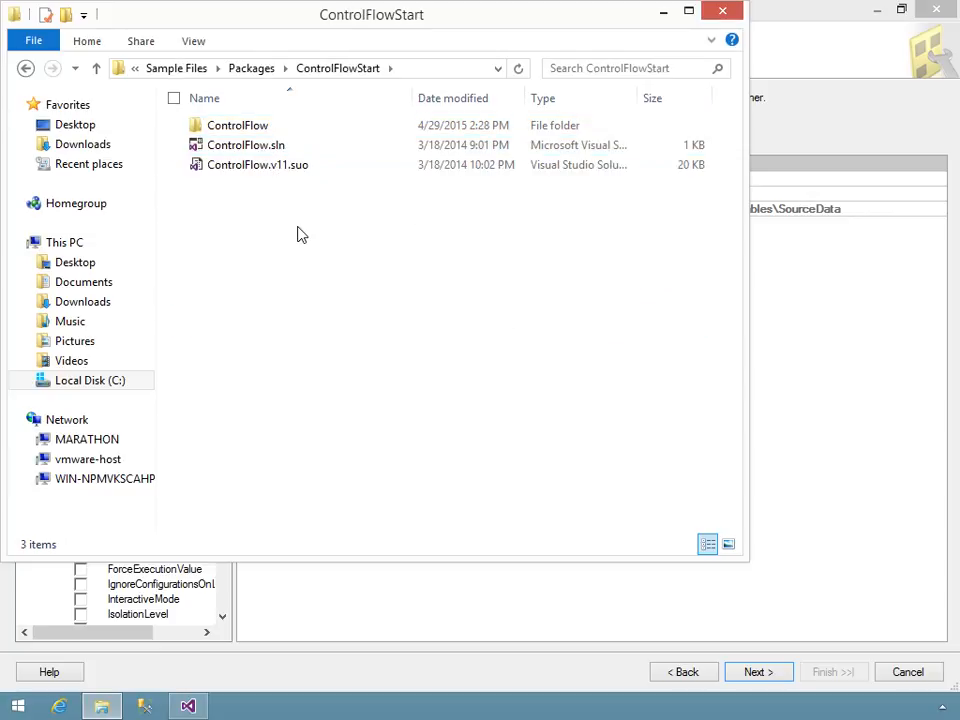
{"action": "left_click", "coordinate": [424, 70]}
{"action": "key", "text": "ctrl+c"}
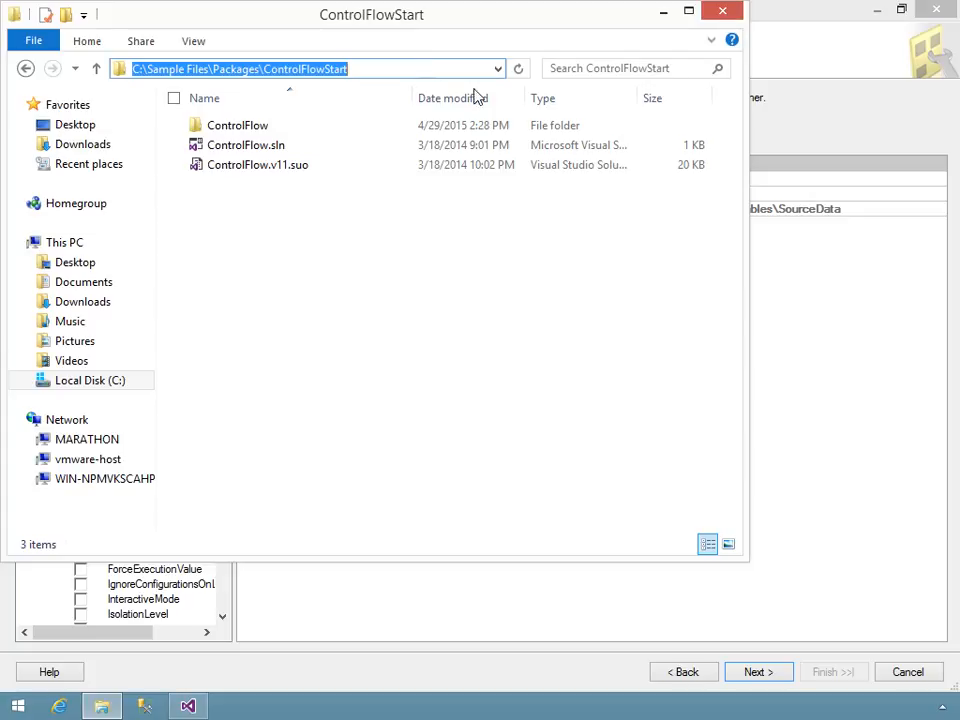
Step: Return to the Package Configuration Wizard, cancel the new configuration and close the Package Configurations Organizer
{"action": "left_click", "coordinate": [786, 118]}
{"action": "left_click_drag", "start_coordinate": [857, 208], "coordinate": [563, 226]}
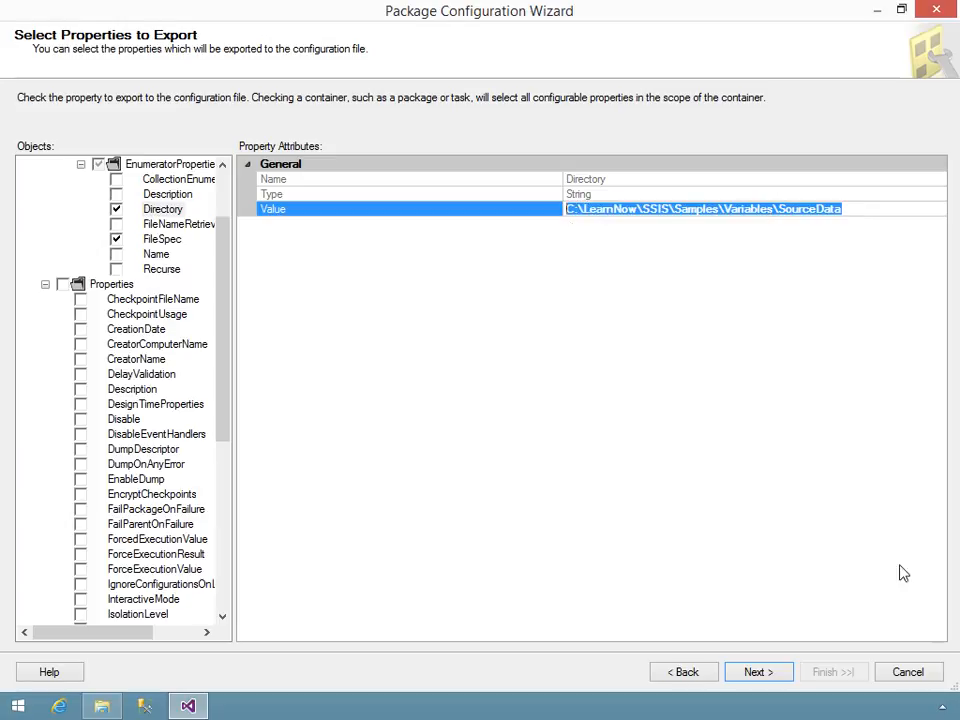
{"action": "left_click", "coordinate": [908, 672]}
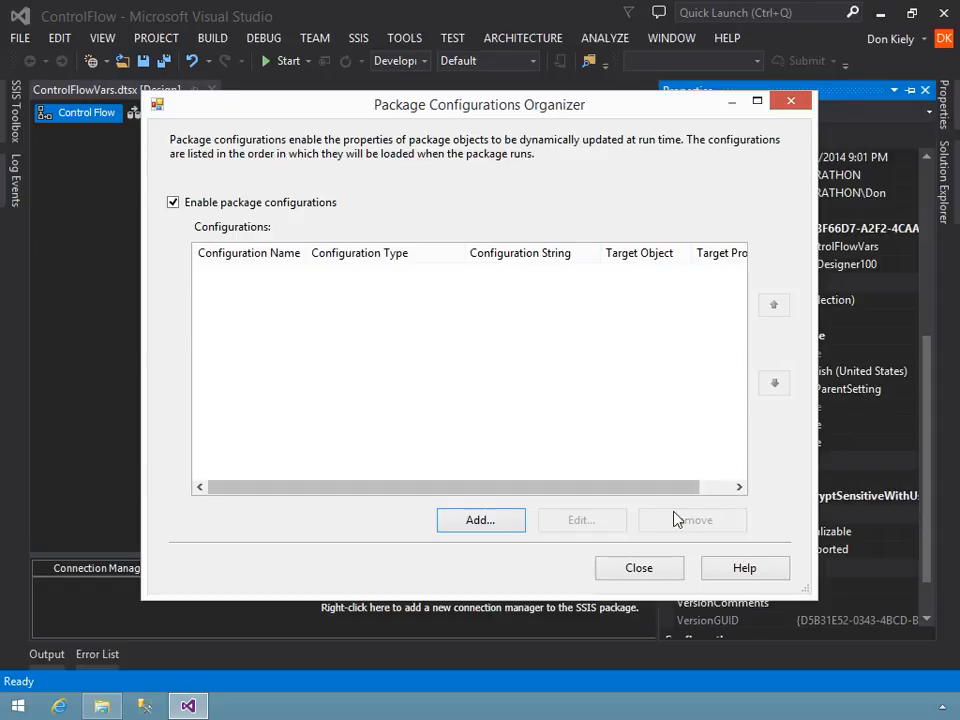
{"action": "left_click", "coordinate": [636, 568]}
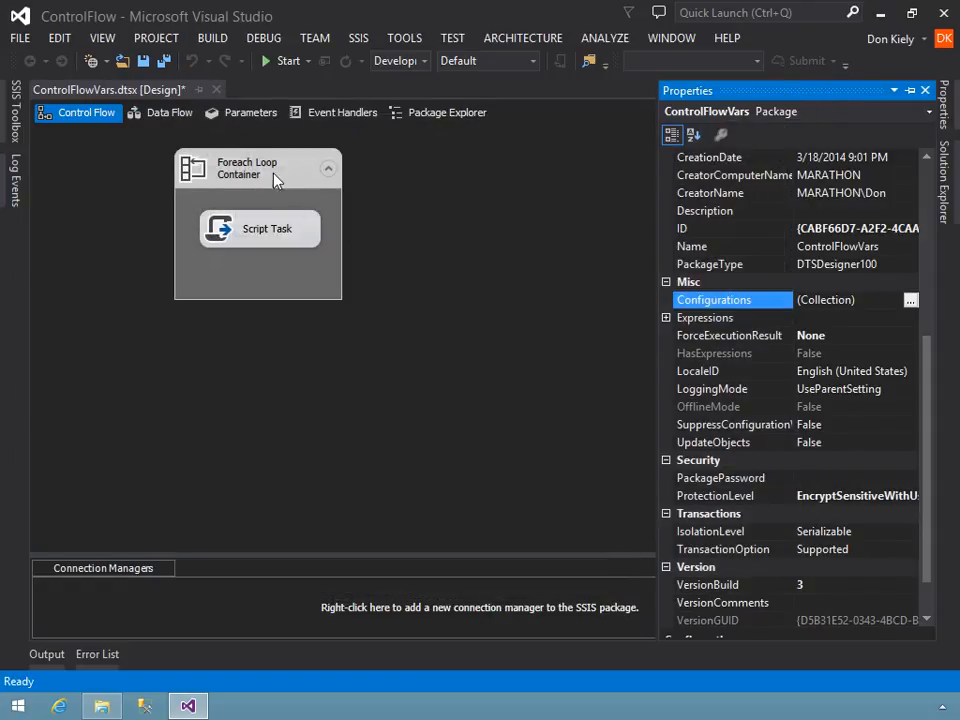
Step: Set the Foreach Loop Container's enumerator folder to C:\Sample Files\Packages\SourceData and apply the change
{"action": "double_click", "coordinate": [245, 170]}
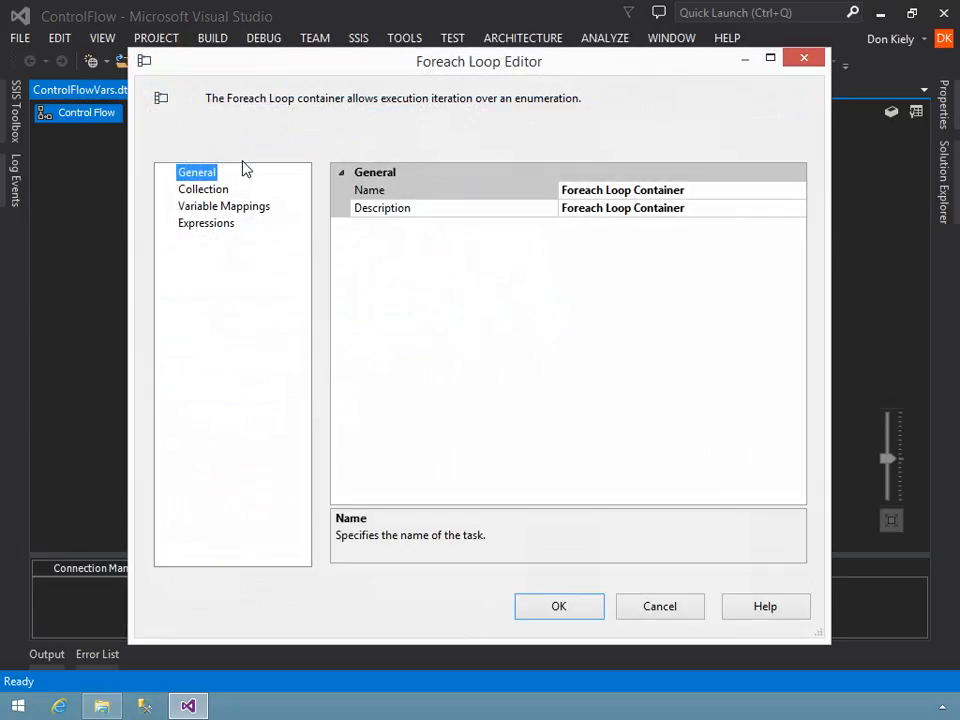
{"action": "left_click", "coordinate": [190, 191]}
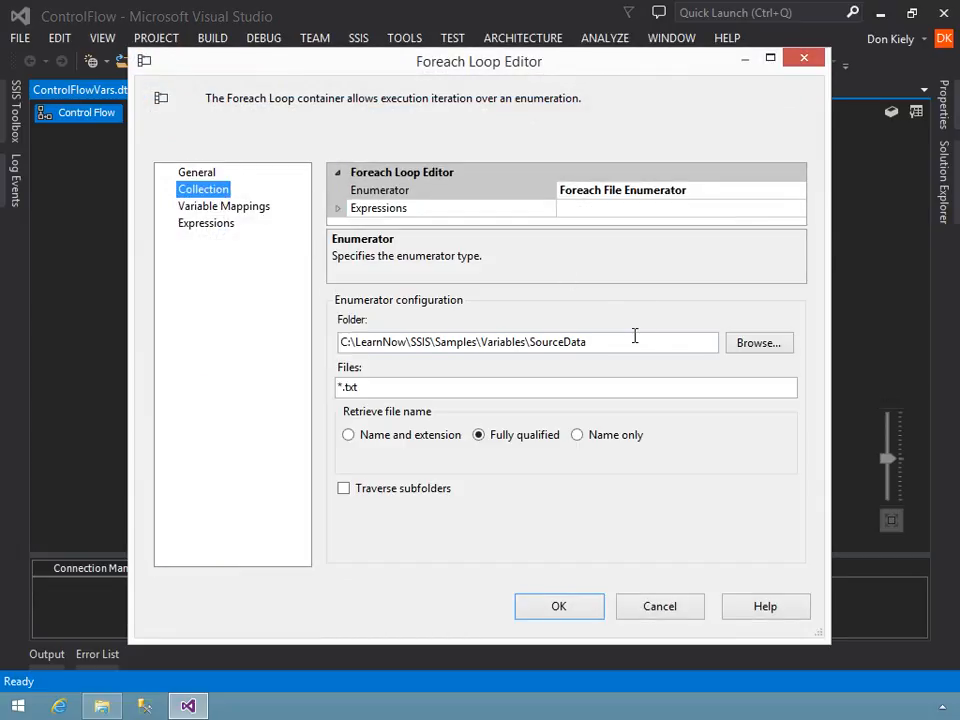
{"action": "left_click_drag", "start_coordinate": [634, 341], "coordinate": [294, 336]}
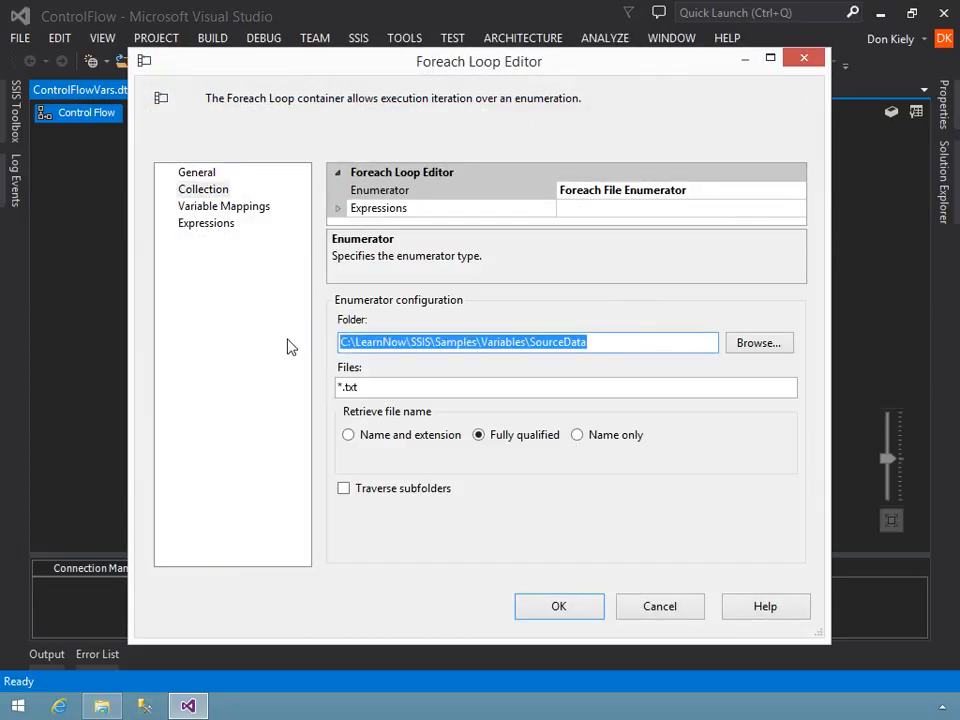
{"action": "key", "text": "ctrl+v"}
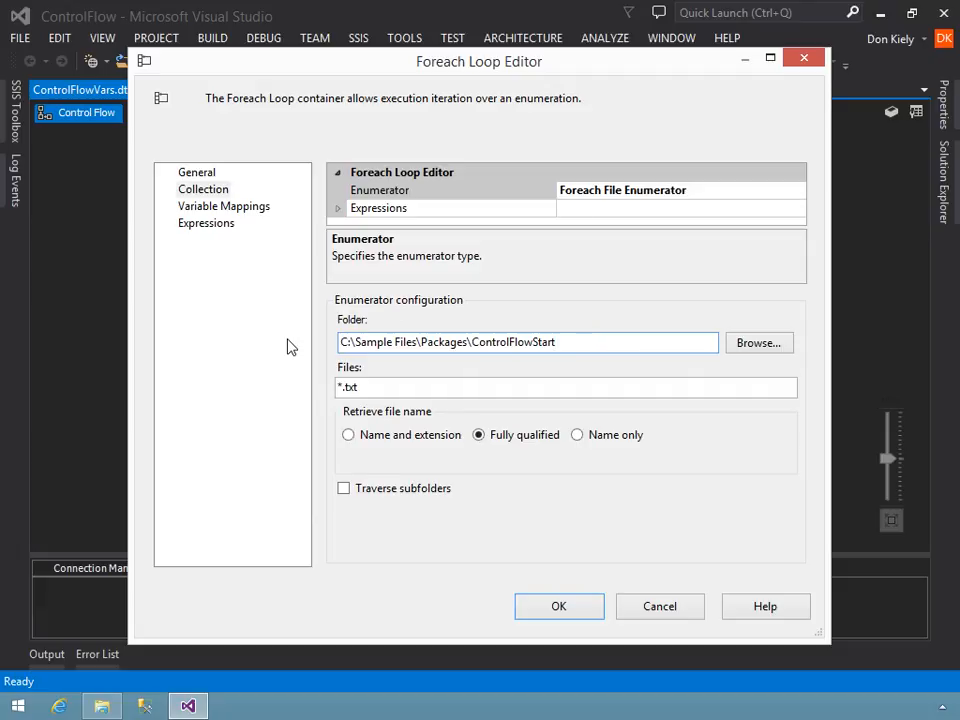
{"action": "left_click", "coordinate": [755, 343]}
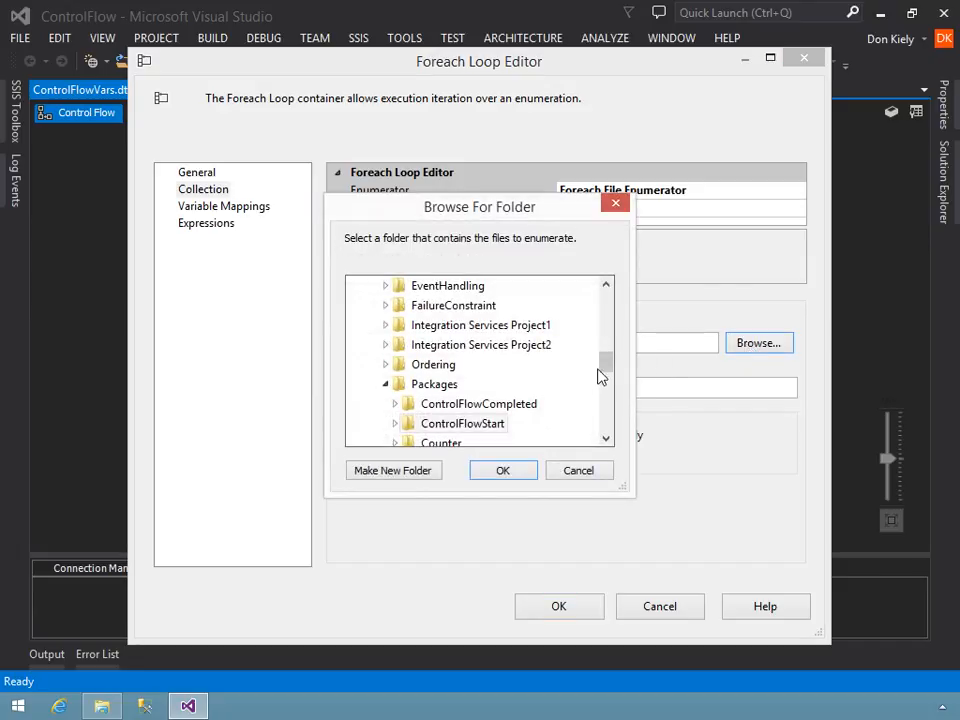
{"action": "left_click_drag", "start_coordinate": [605, 367], "coordinate": [604, 381]}
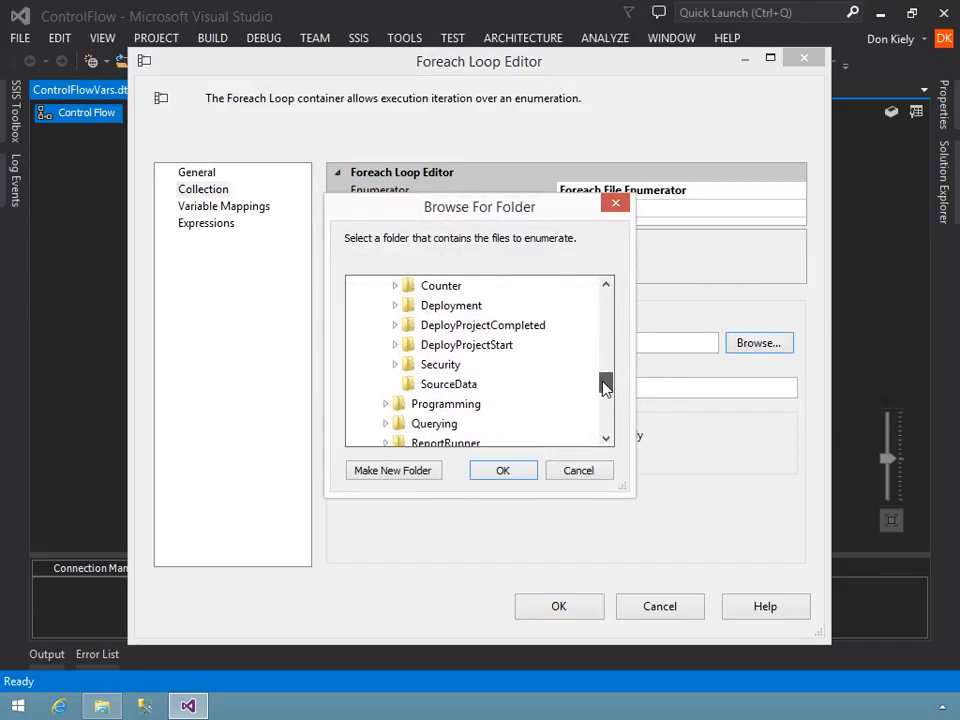
{"action": "left_click", "coordinate": [465, 386]}
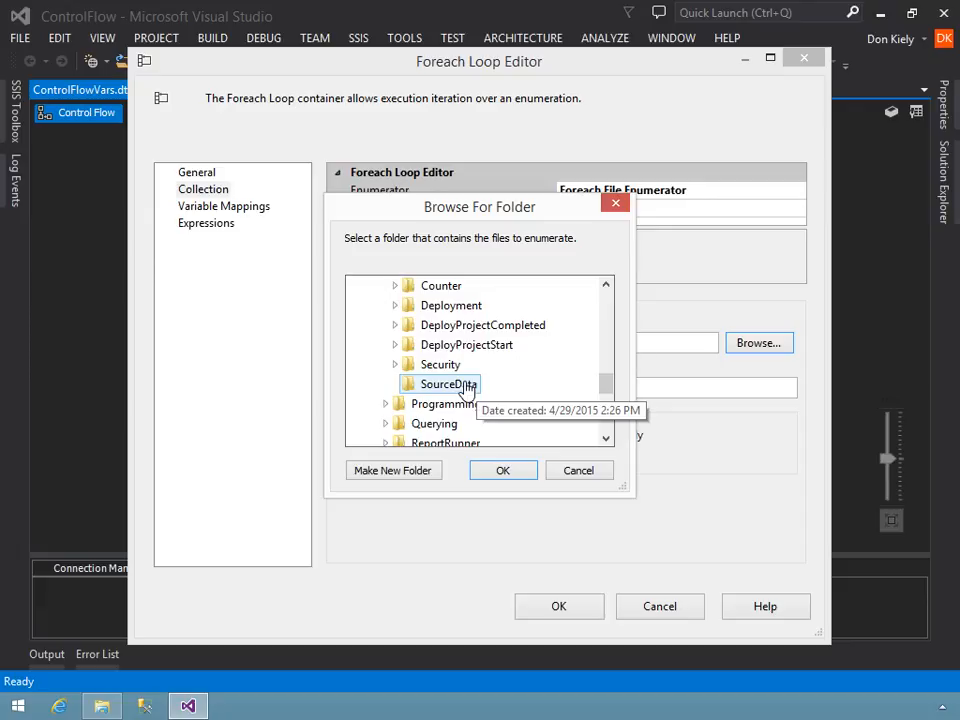
{"action": "left_click", "coordinate": [494, 478]}
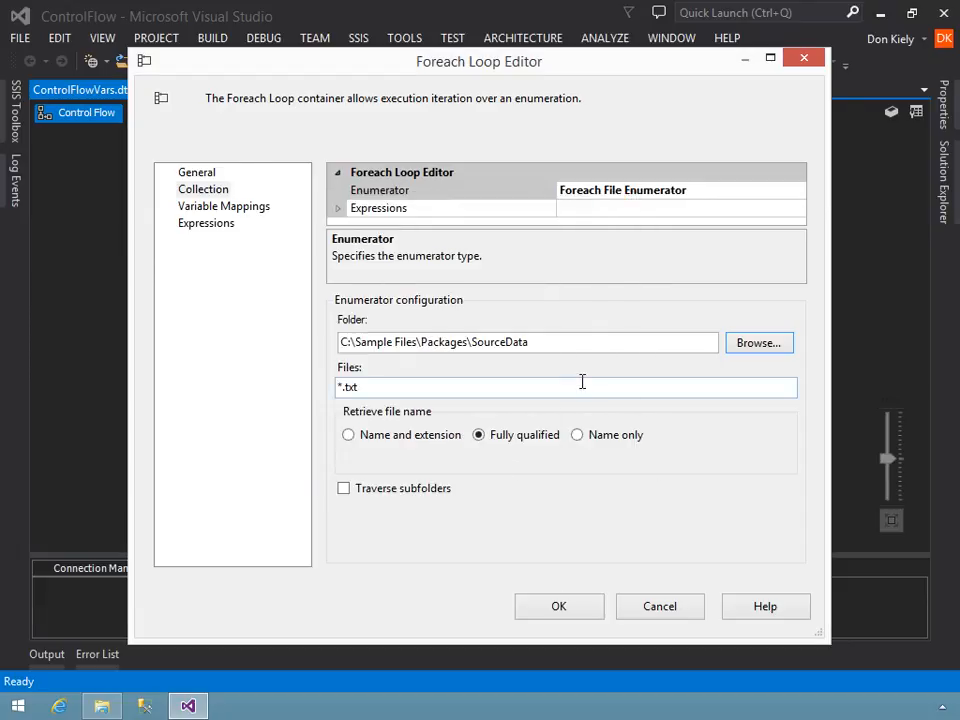
{"action": "left_click", "coordinate": [553, 607]}
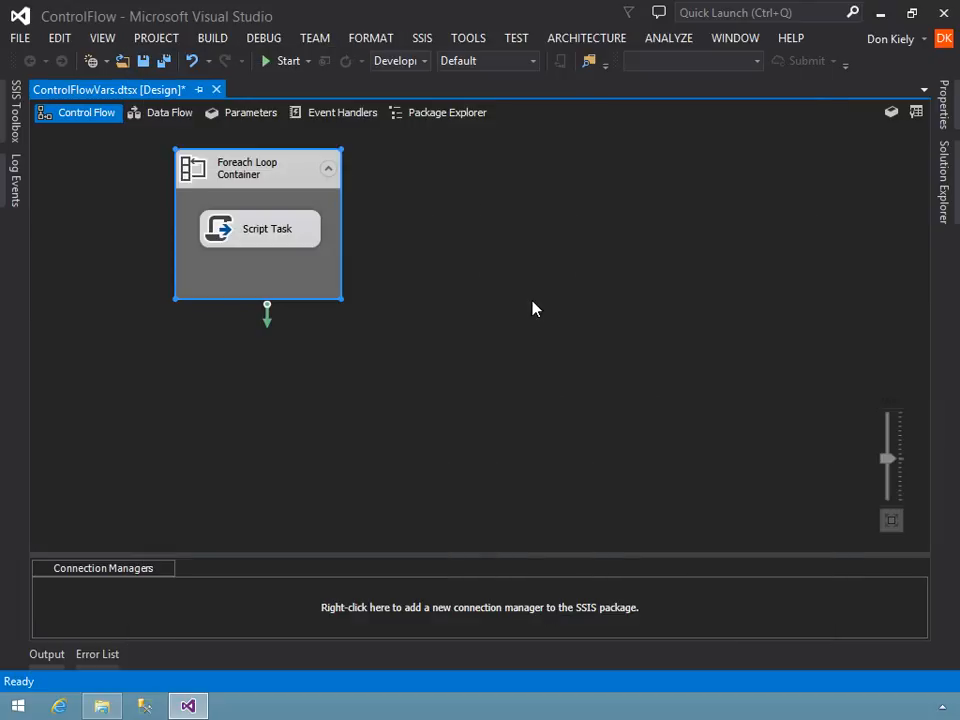
Step: Open the ControlFlowVars package's configurations collection and start adding a new XML configuration file
{"action": "left_click", "coordinate": [428, 40]}
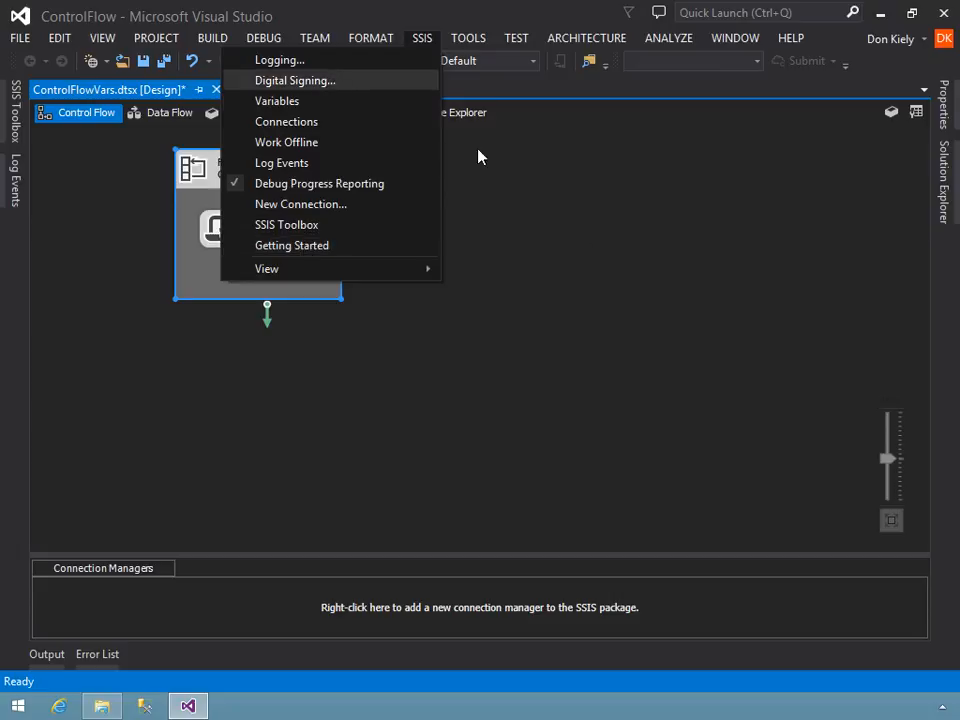
{"action": "left_click", "coordinate": [622, 286]}
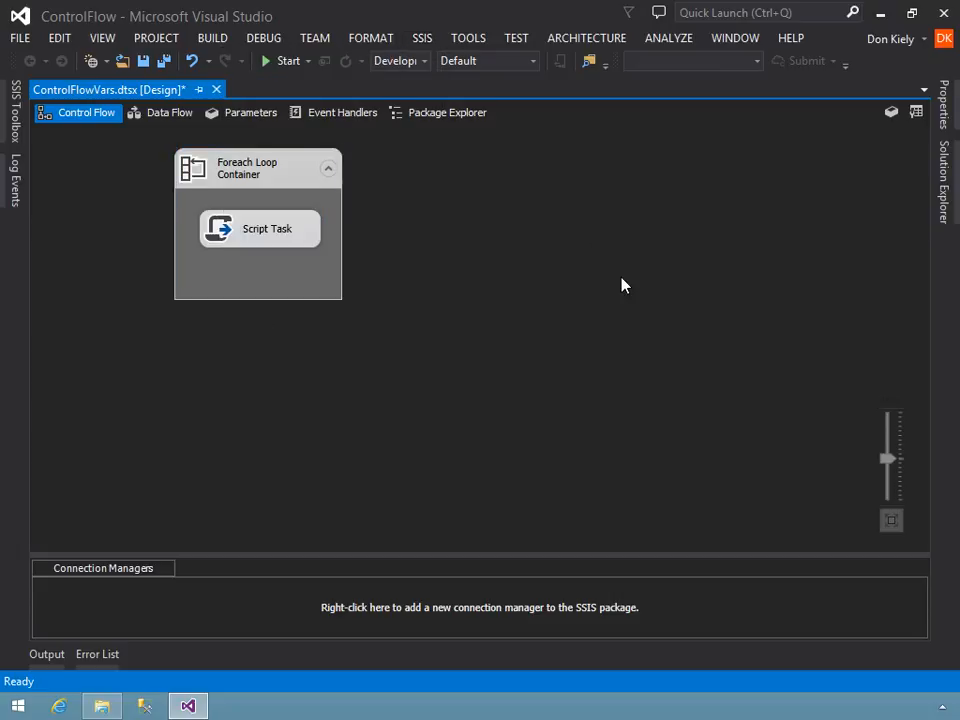
{"action": "left_click", "coordinate": [944, 122]}
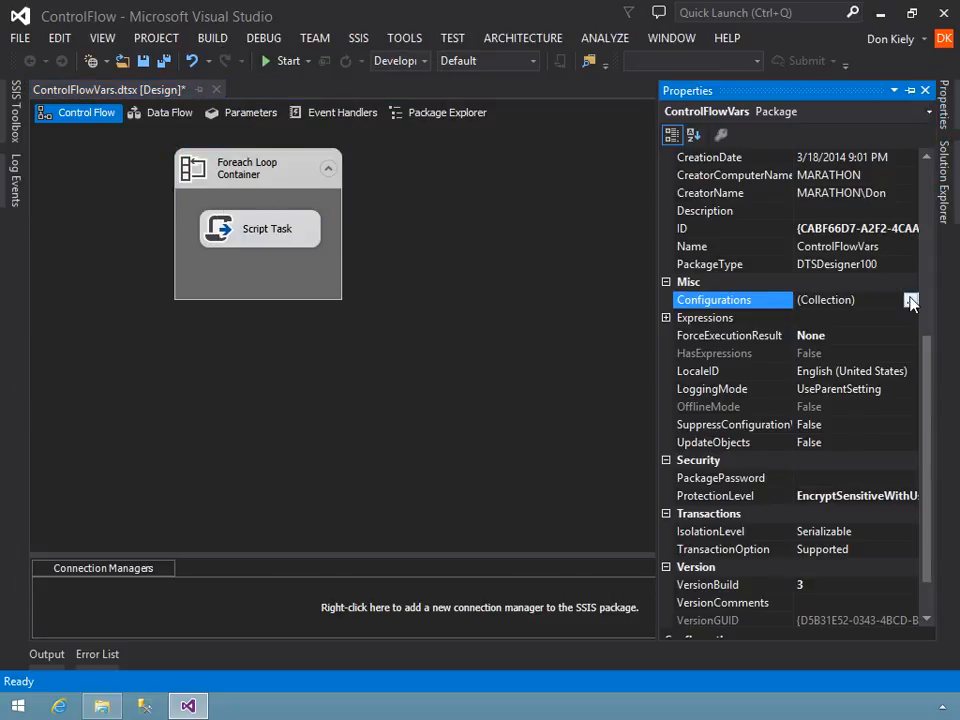
{"action": "left_click", "coordinate": [910, 300]}
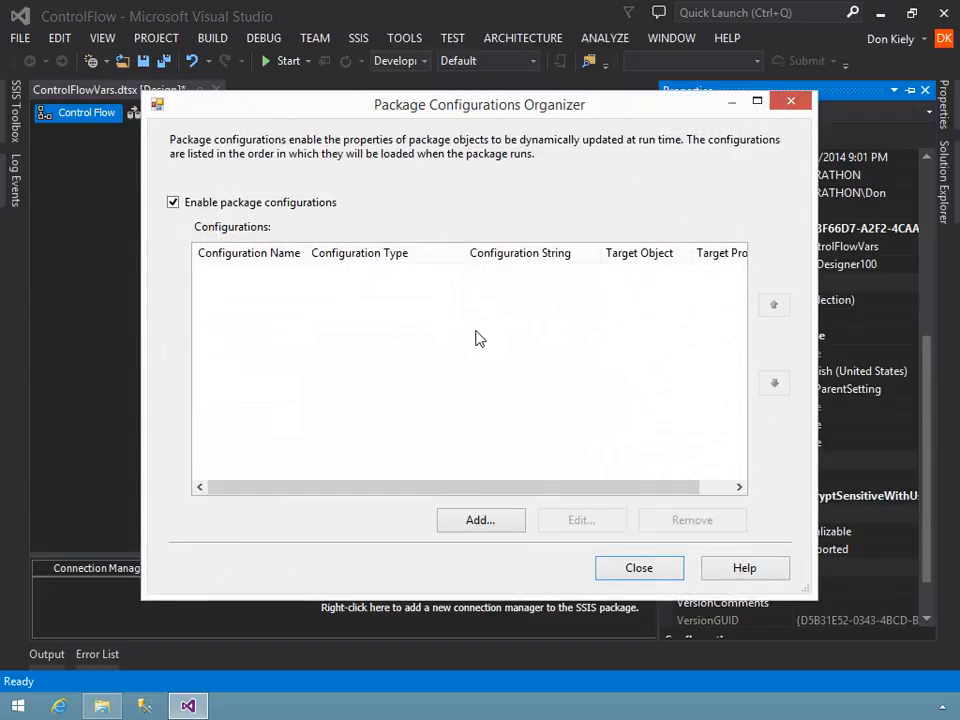
{"action": "left_click", "coordinate": [453, 521]}
{"action": "left_click", "coordinate": [501, 529]}
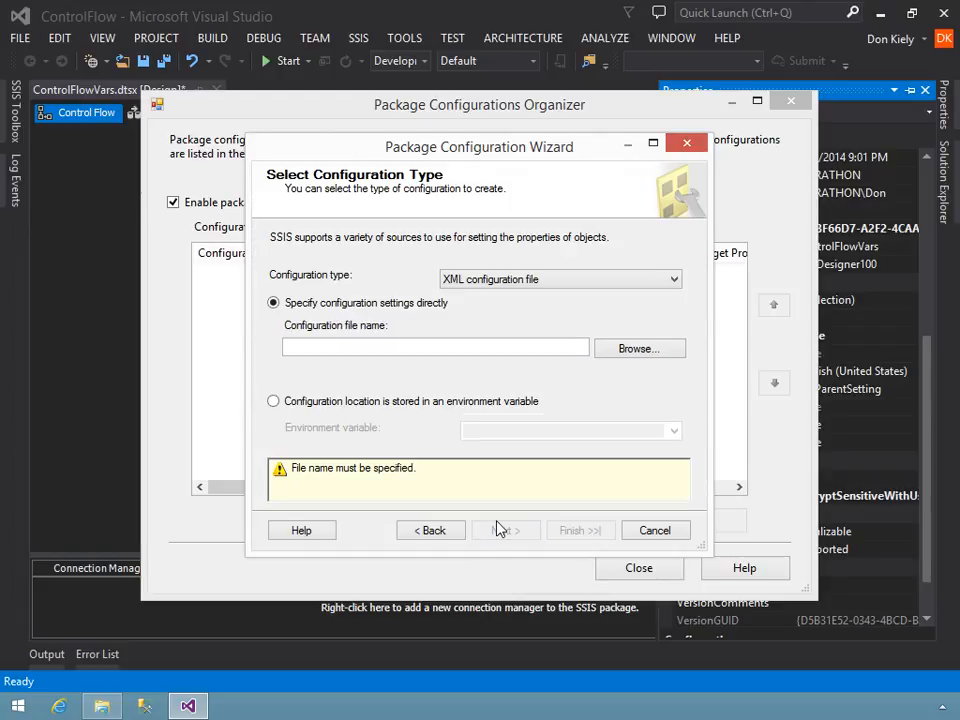
Step: Specify MyConfig in the ControlFlowStart folder as the configuration file and proceed to the property selection
{"action": "left_click", "coordinate": [644, 356]}
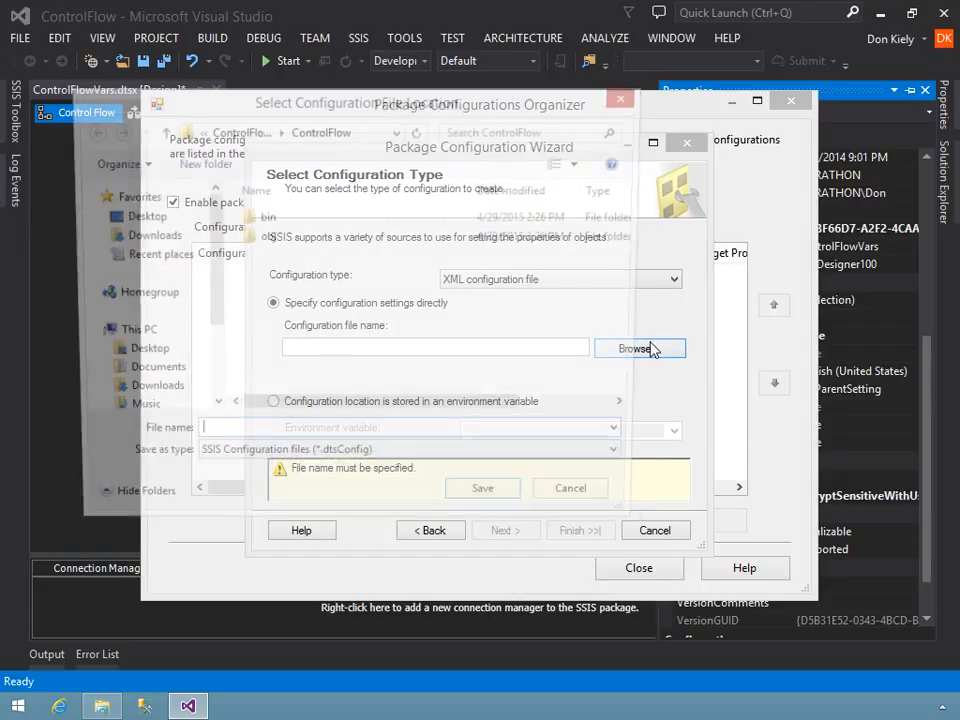
{"action": "left_click", "coordinate": [238, 138]}
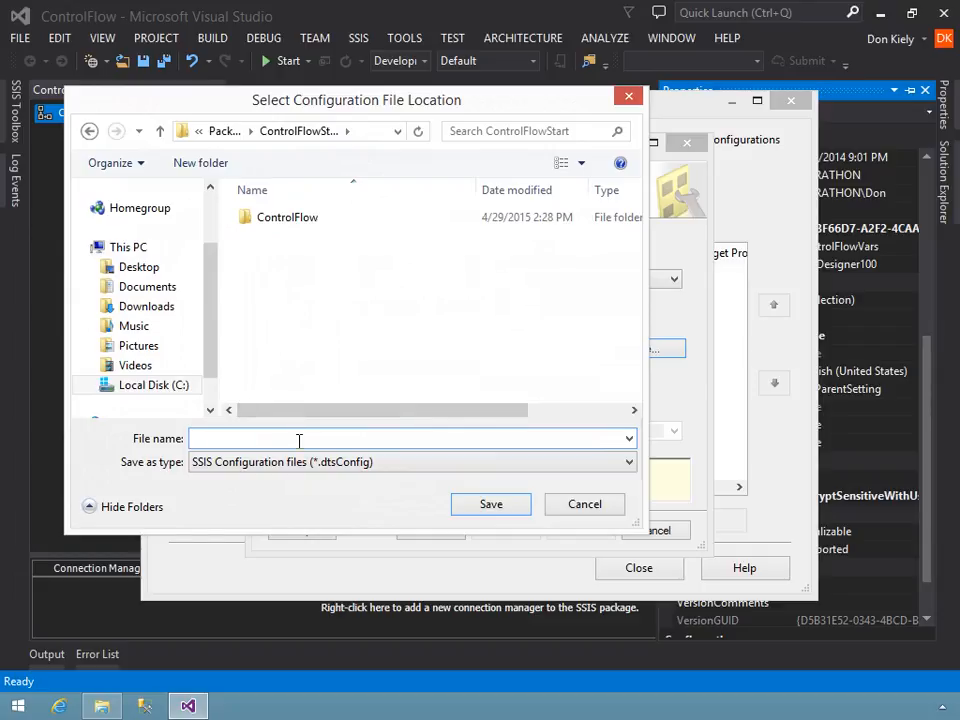
{"action": "type", "text": "MyConfig"}
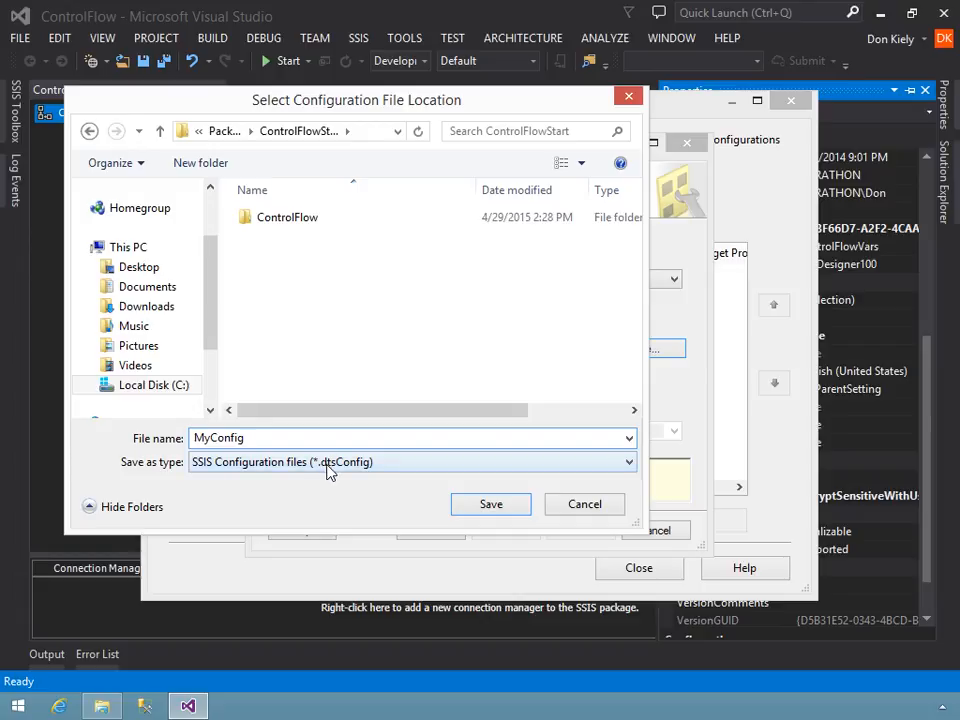
{"action": "left_click", "coordinate": [489, 505]}
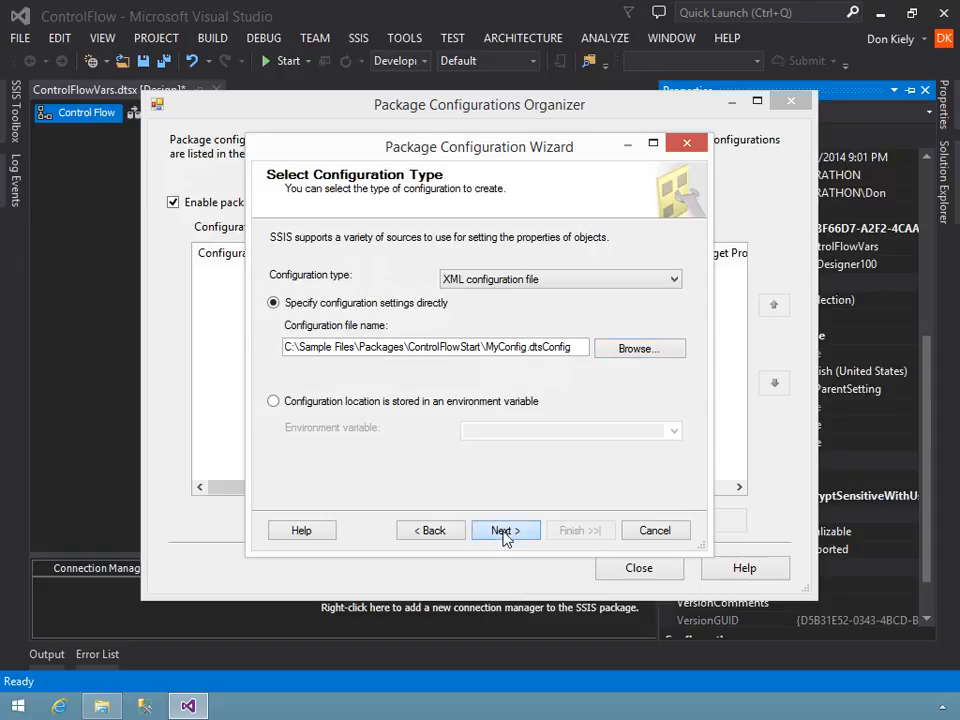
{"action": "left_click", "coordinate": [503, 530]}
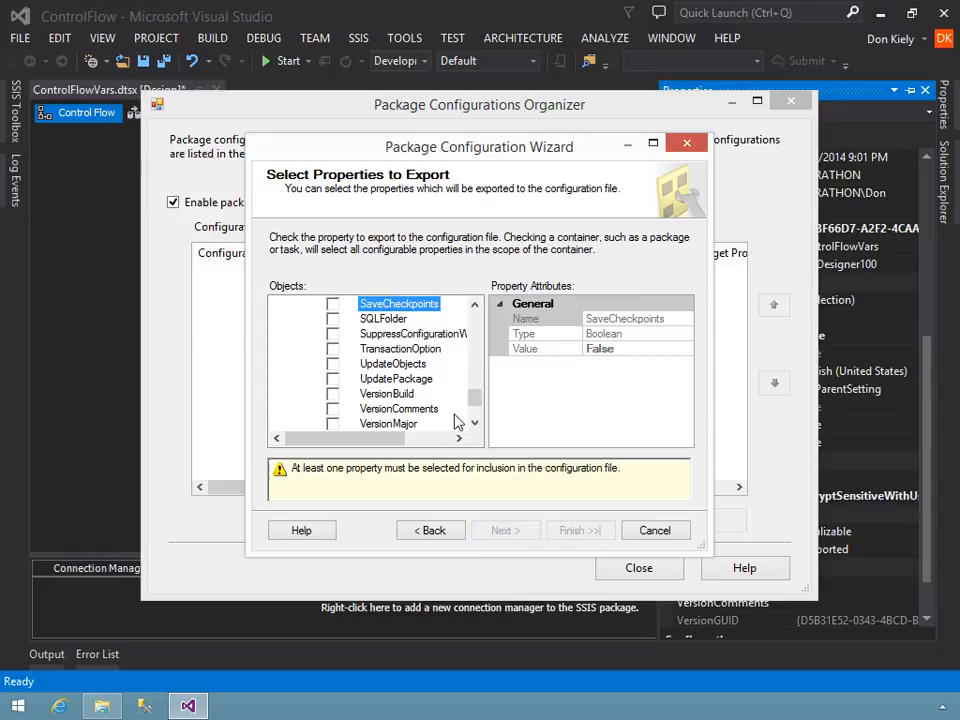
Step: Include the Foreach Loop Container's Directory and FileSpec enumerator properties in the export
{"action": "left_click_drag", "start_coordinate": [477, 405], "coordinate": [484, 326]}
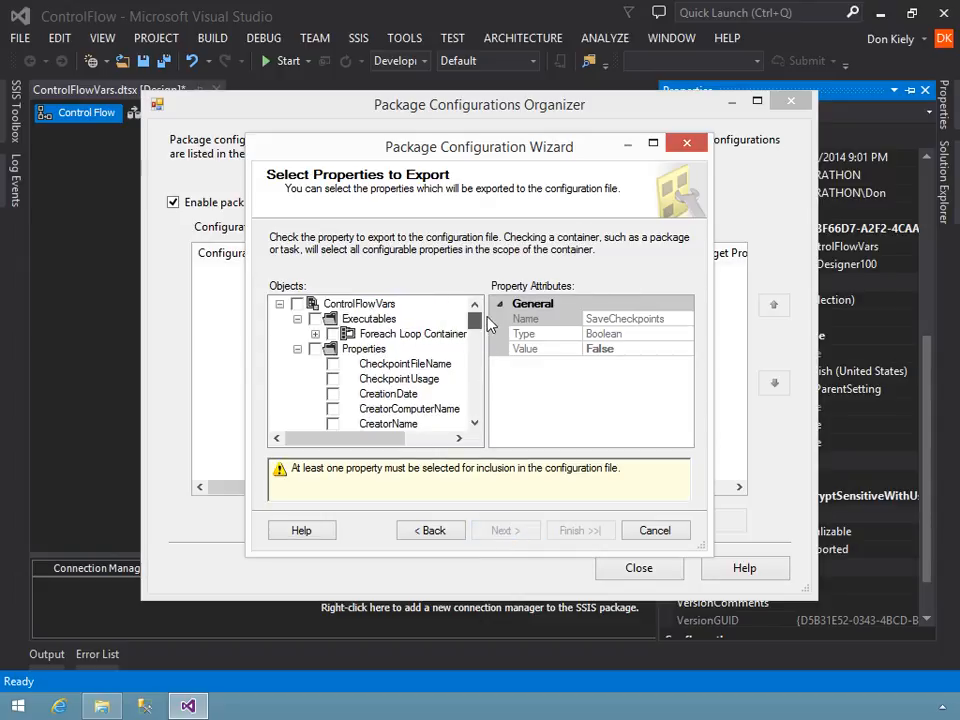
{"action": "left_click", "coordinate": [315, 333]}
{"action": "left_click", "coordinate": [333, 349]}
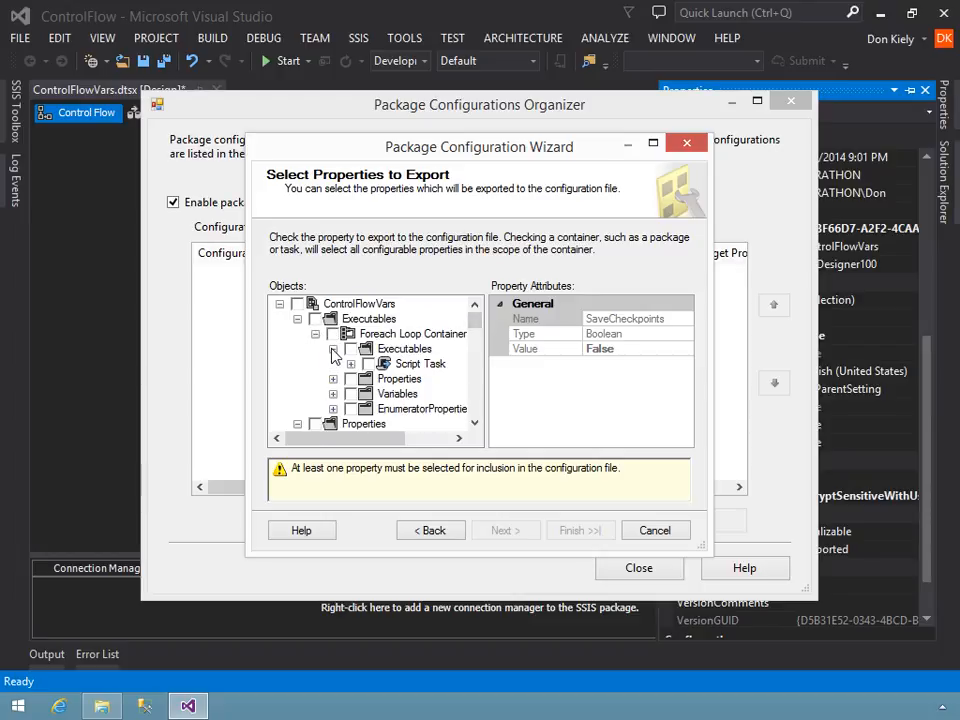
{"action": "left_click", "coordinate": [351, 364]}
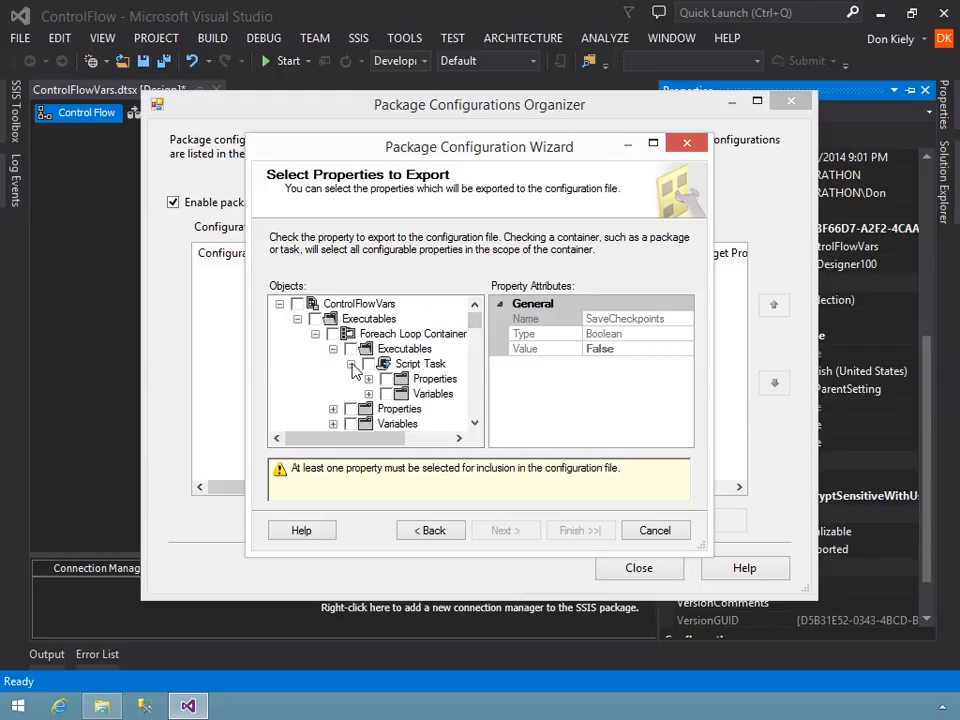
{"action": "left_click", "coordinate": [364, 337]}
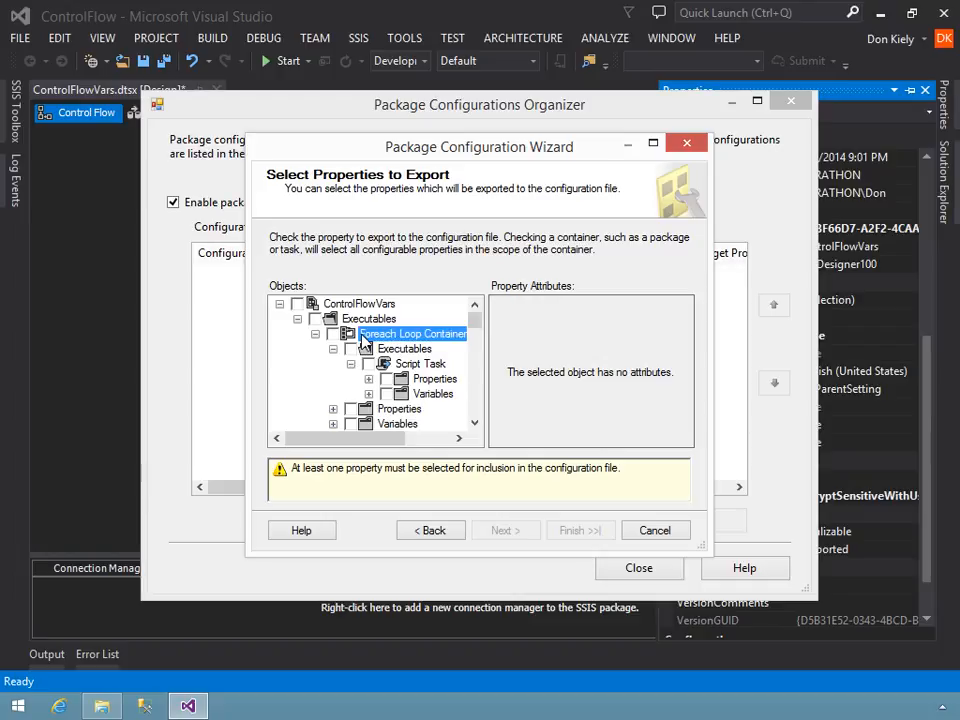
{"action": "scroll", "coordinate": [358, 380], "scroll_direction": "down", "scroll_amount": 1}
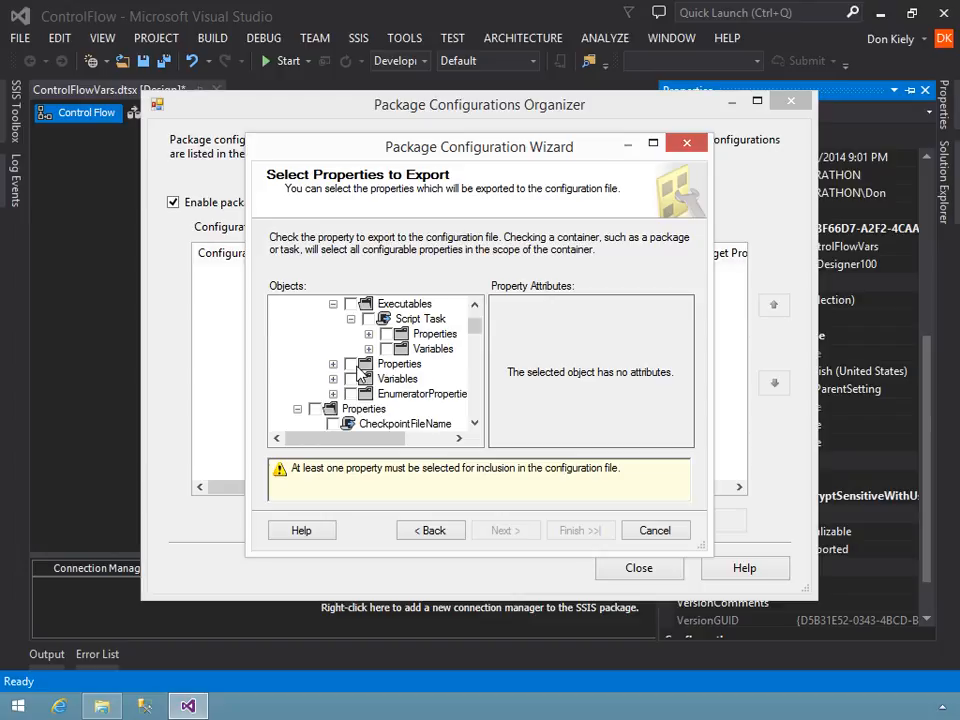
{"action": "left_click", "coordinate": [333, 394]}
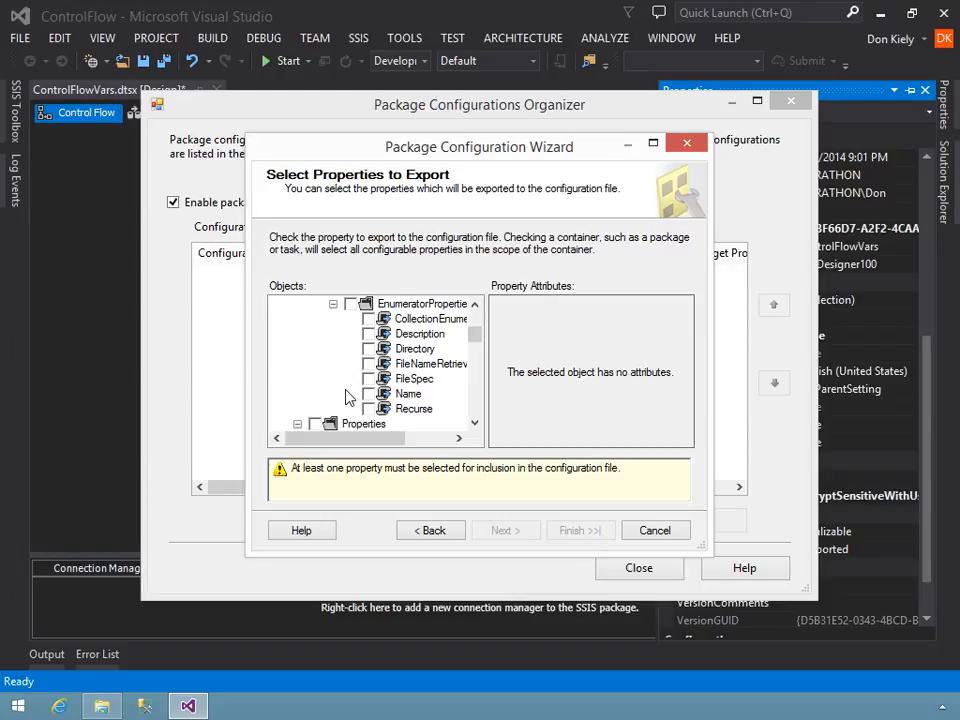
{"action": "left_click", "coordinate": [368, 348]}
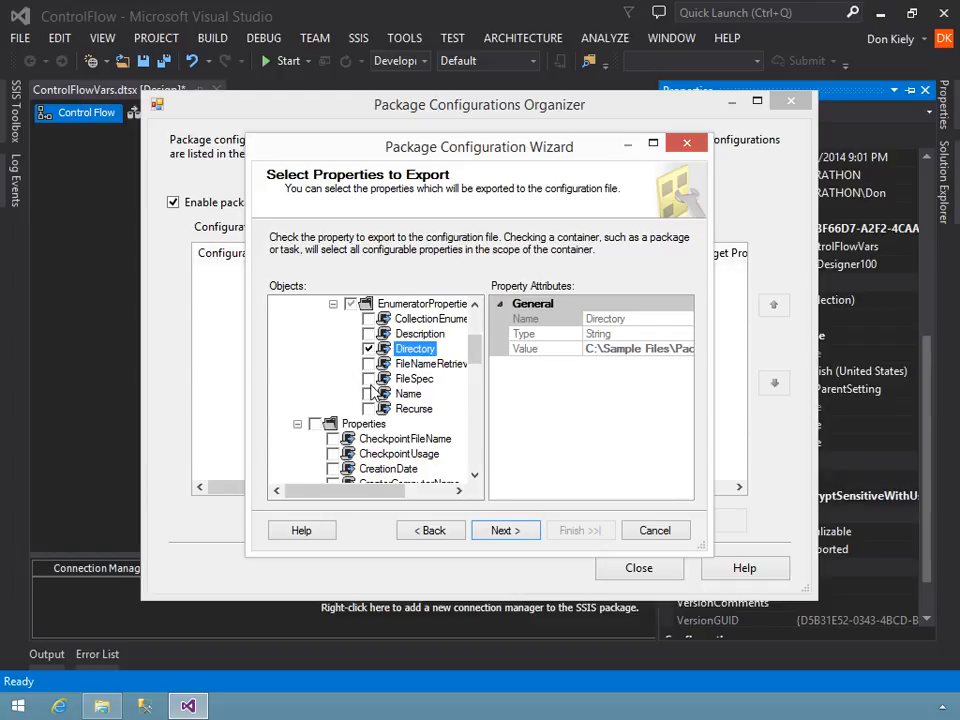
{"action": "left_click", "coordinate": [368, 378]}
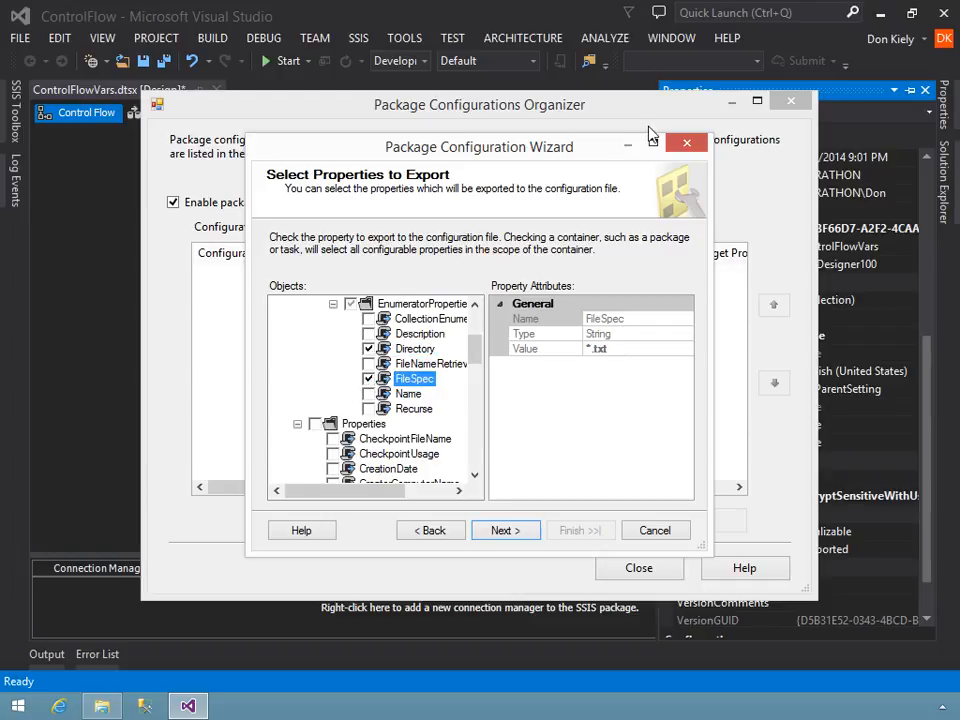
Step: Check the full value of the Directory property in the enlarged wizard window and restore the window
{"action": "left_click", "coordinate": [652, 145]}
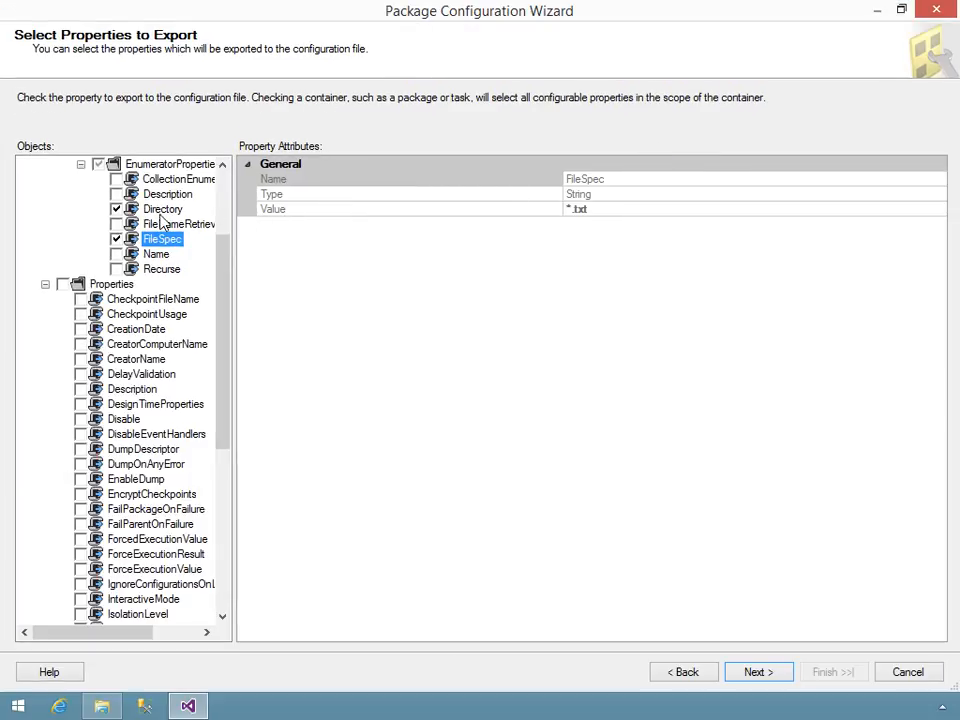
{"action": "left_click", "coordinate": [160, 209]}
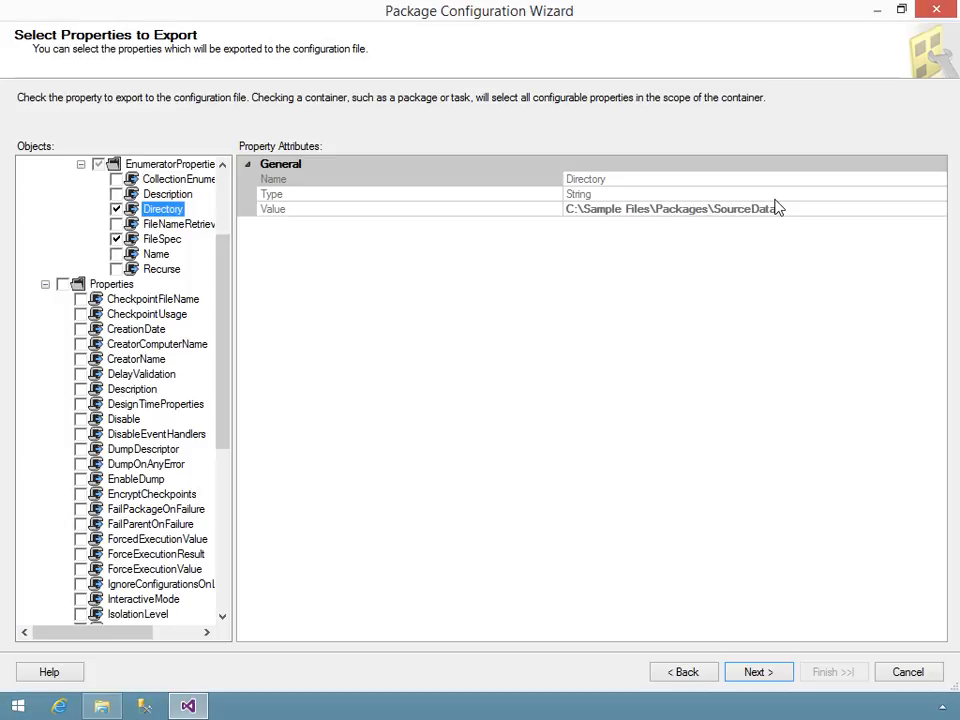
{"action": "left_click", "coordinate": [901, 9]}
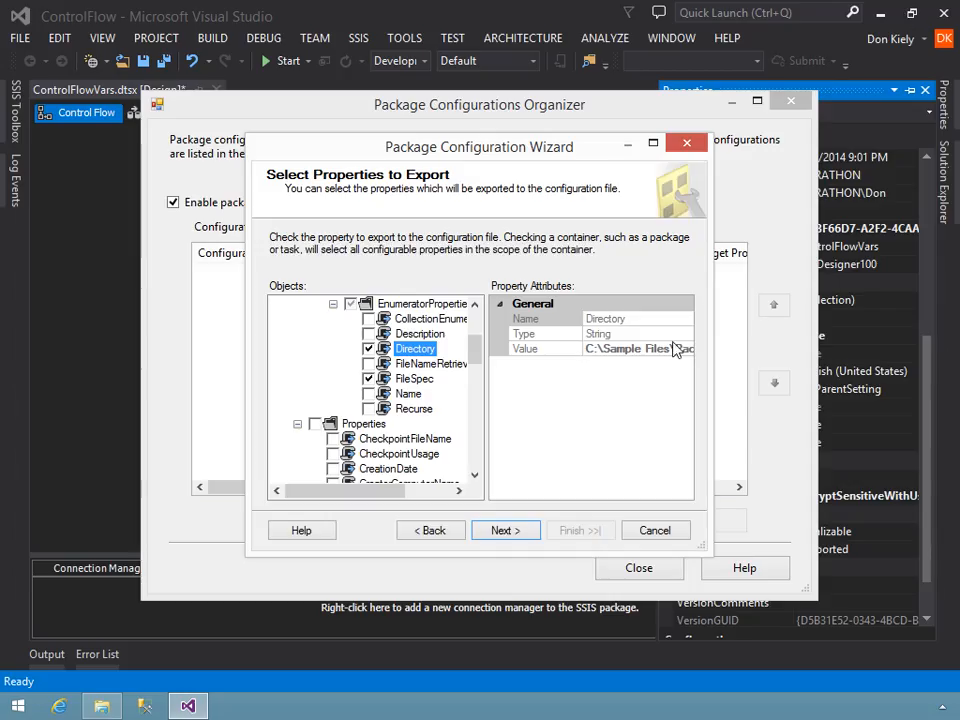
Step: Finish the wizard with the configuration named Loop Configuration, close the organizer and save all files
{"action": "left_click", "coordinate": [512, 536]}
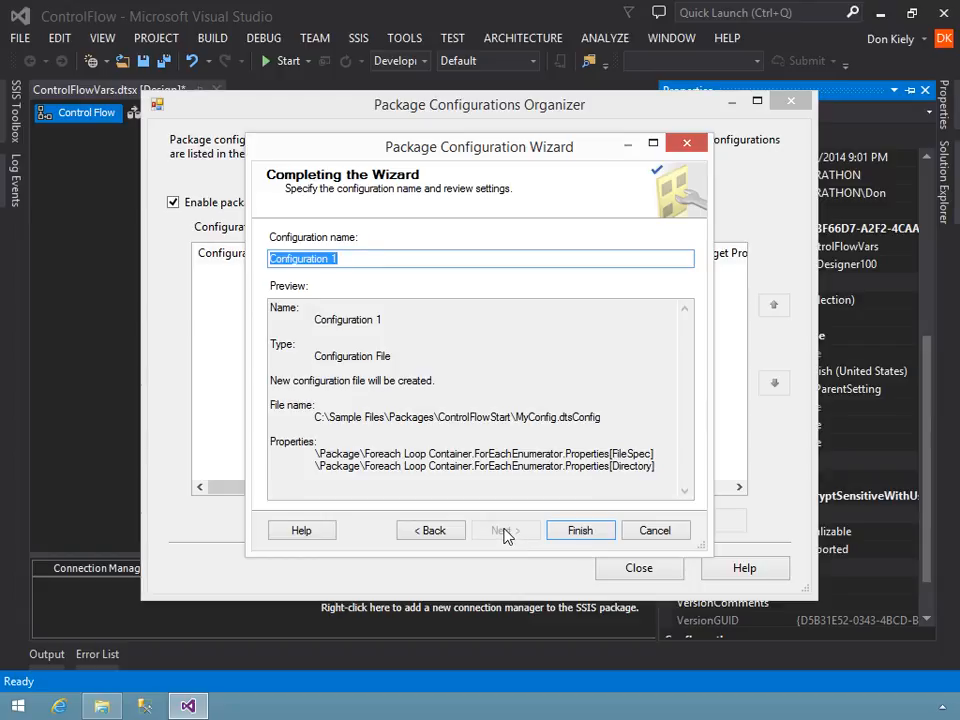
{"action": "key", "text": "End"}
{"action": "key", "text": "BackSpace"}
{"action": "key", "text": "BackSpace"}
{"action": "key", "text": "Home"}
{"action": "type", "text": "Loop"}
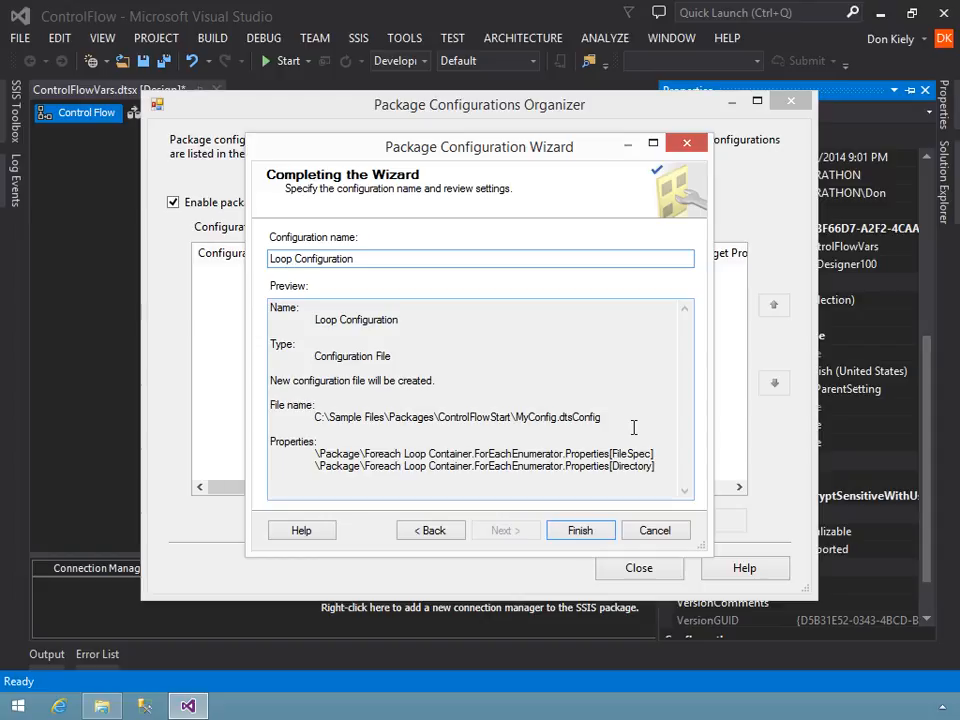
{"action": "left_click", "coordinate": [578, 529]}
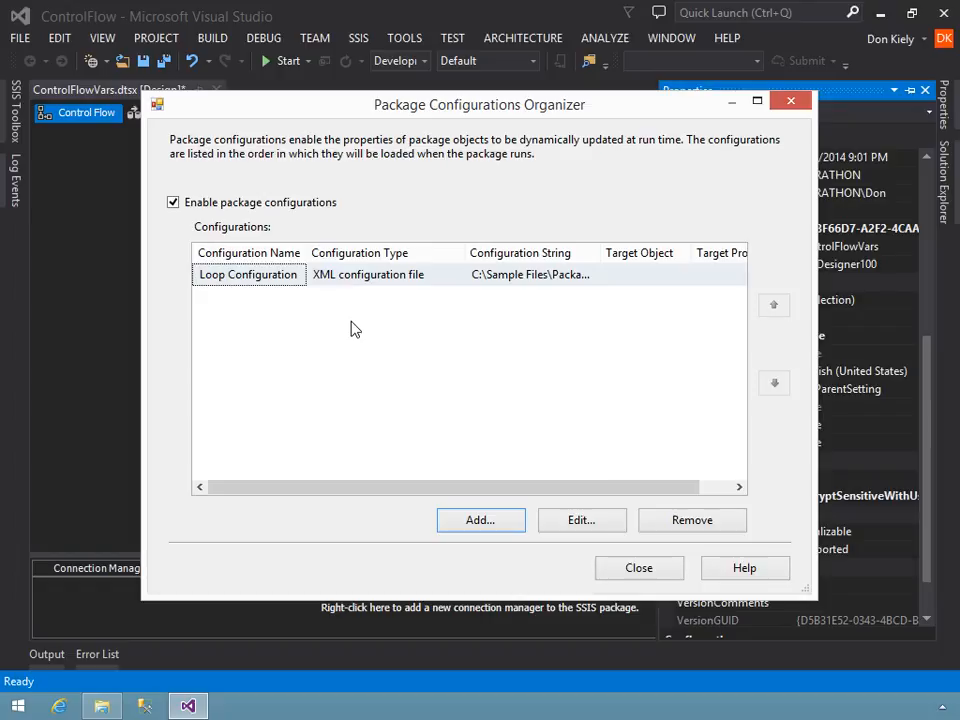
{"action": "left_click", "coordinate": [616, 570]}
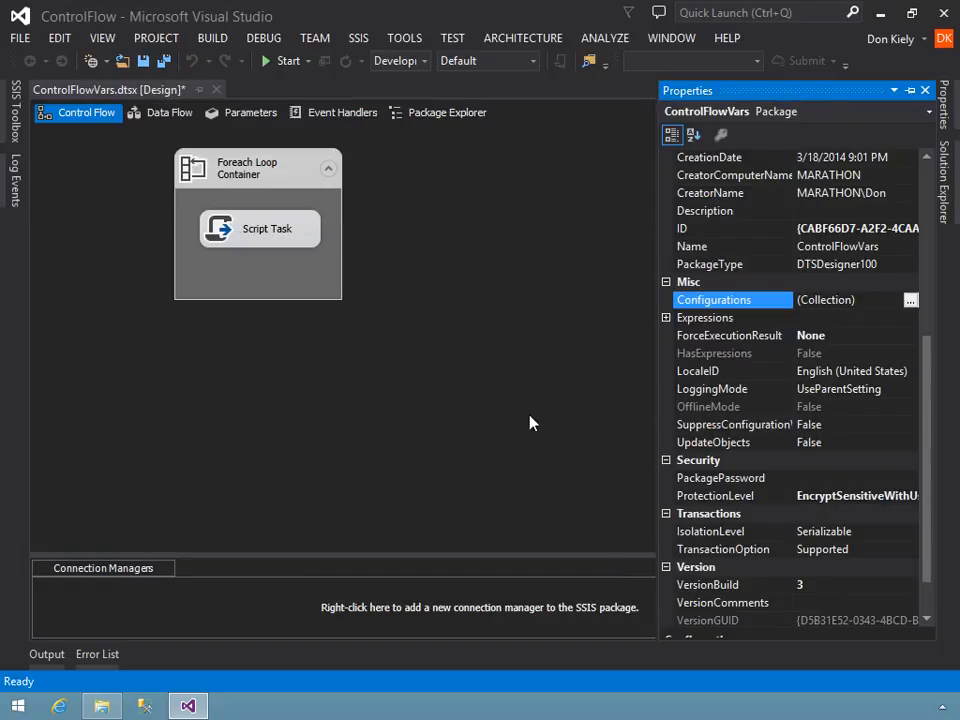
{"action": "left_click", "coordinate": [164, 60]}
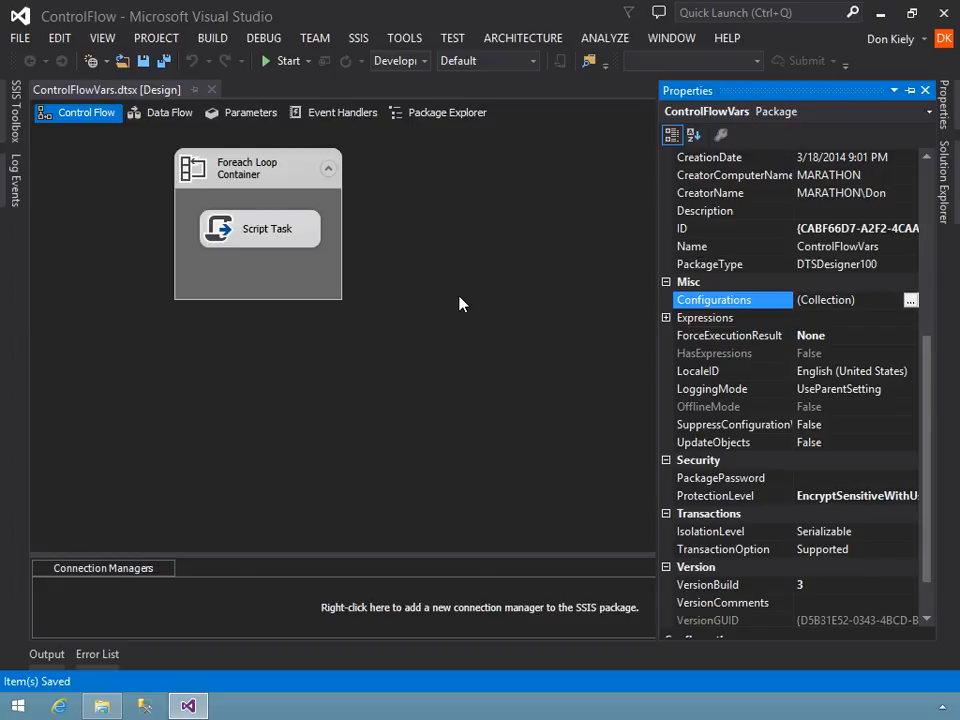
Step: Open MyConfig.dtsConfig from the ControlFlowStart folder and format the XML document into indented lines
{"action": "left_click", "coordinate": [21, 42]}
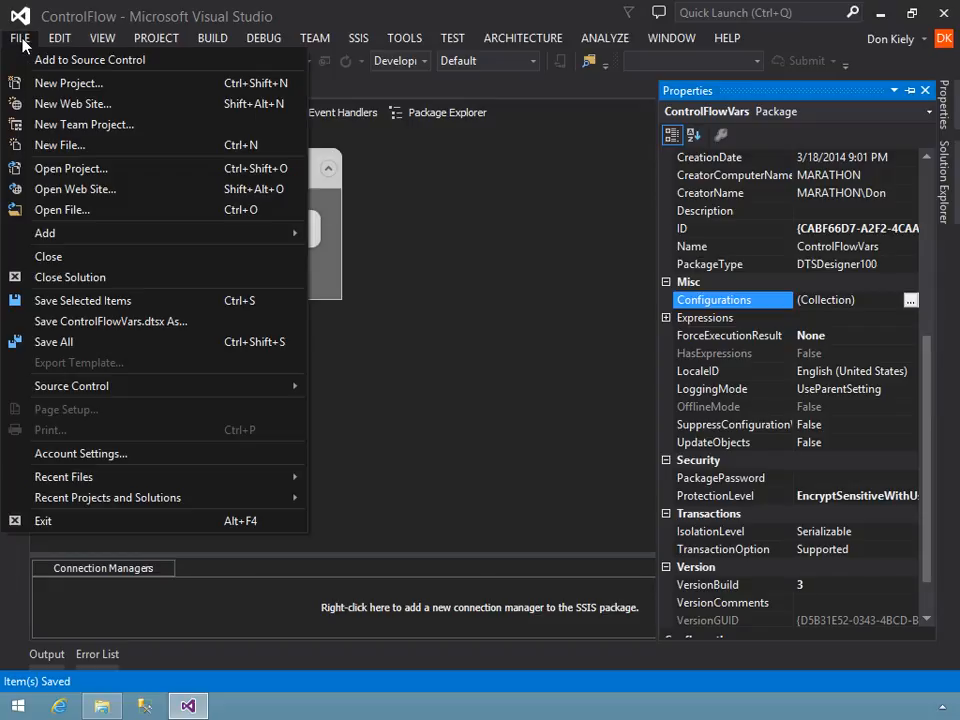
{"action": "left_click", "coordinate": [74, 211]}
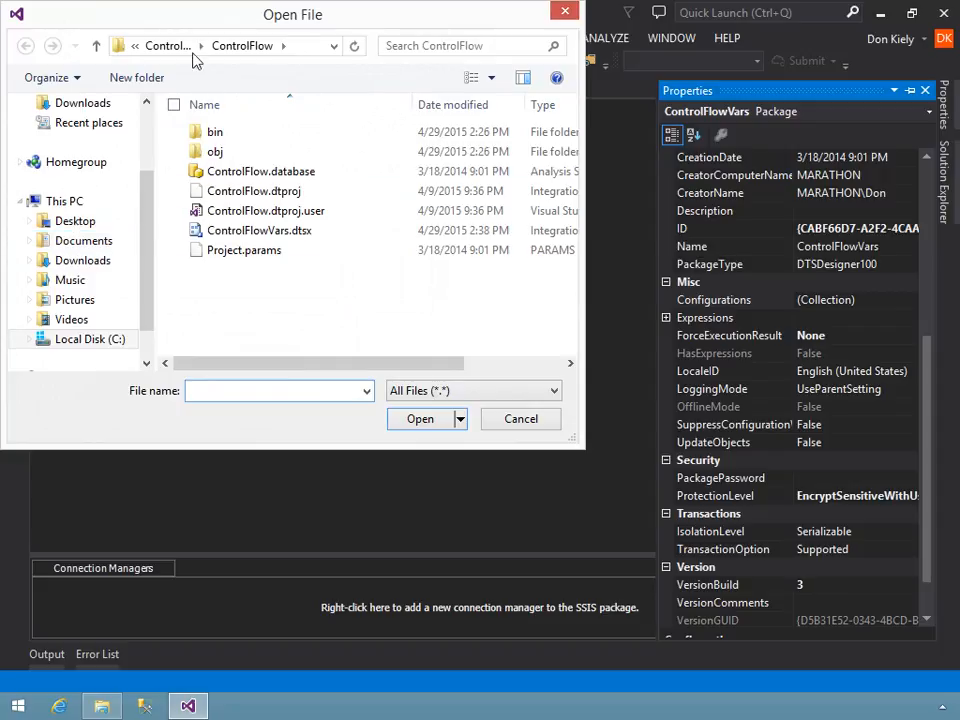
{"action": "left_click", "coordinate": [170, 50]}
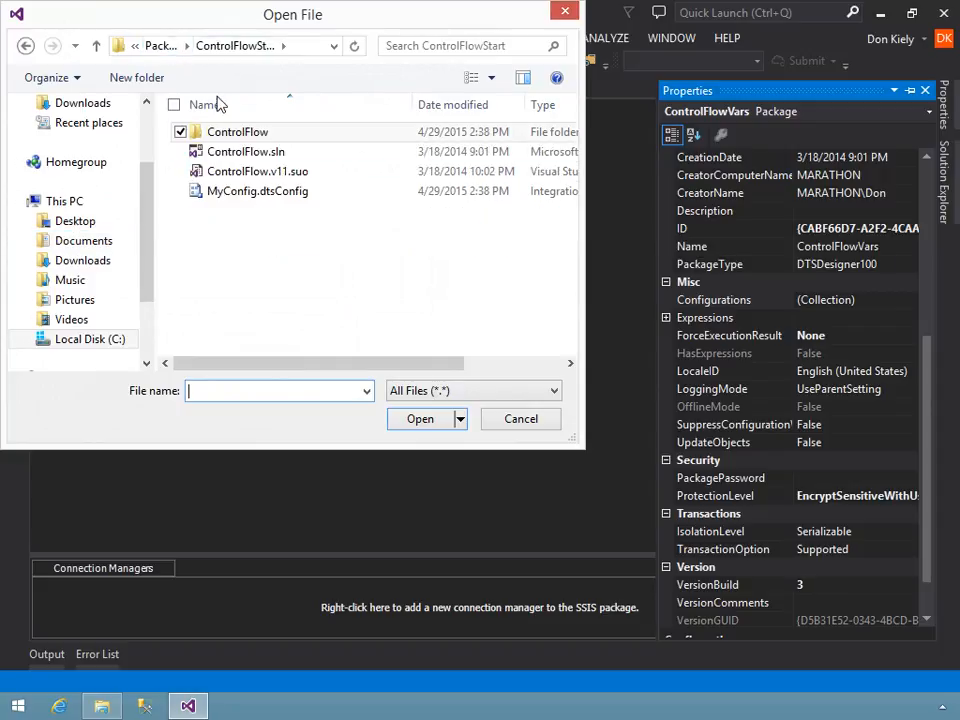
{"action": "double_click", "coordinate": [237, 193]}
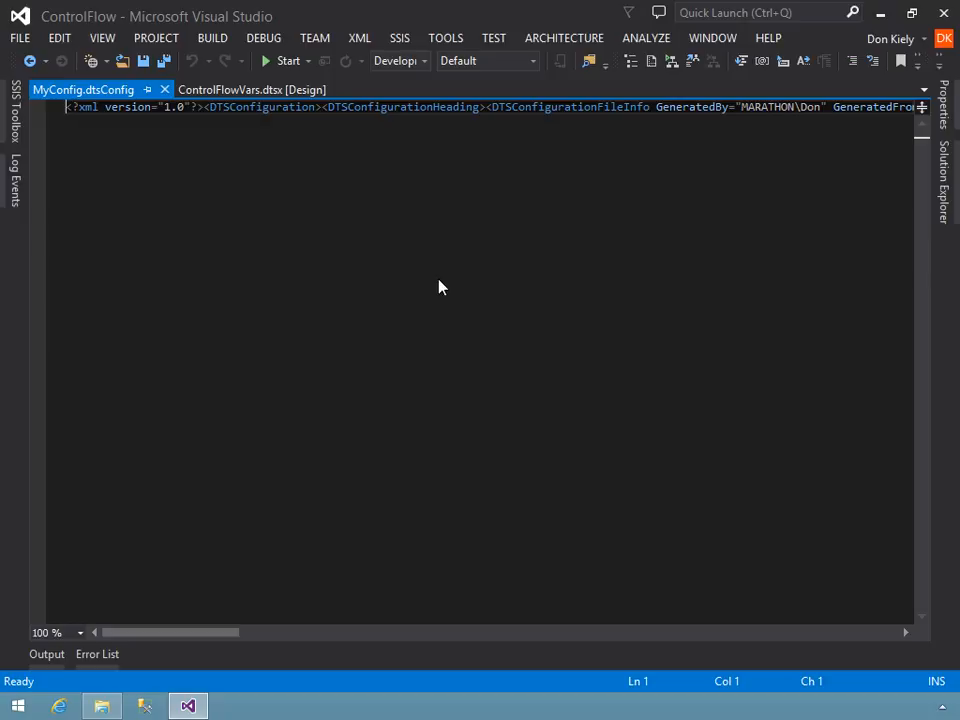
{"action": "key", "text": "ctrl+k"}
{"action": "key", "text": "ctrl+d"}
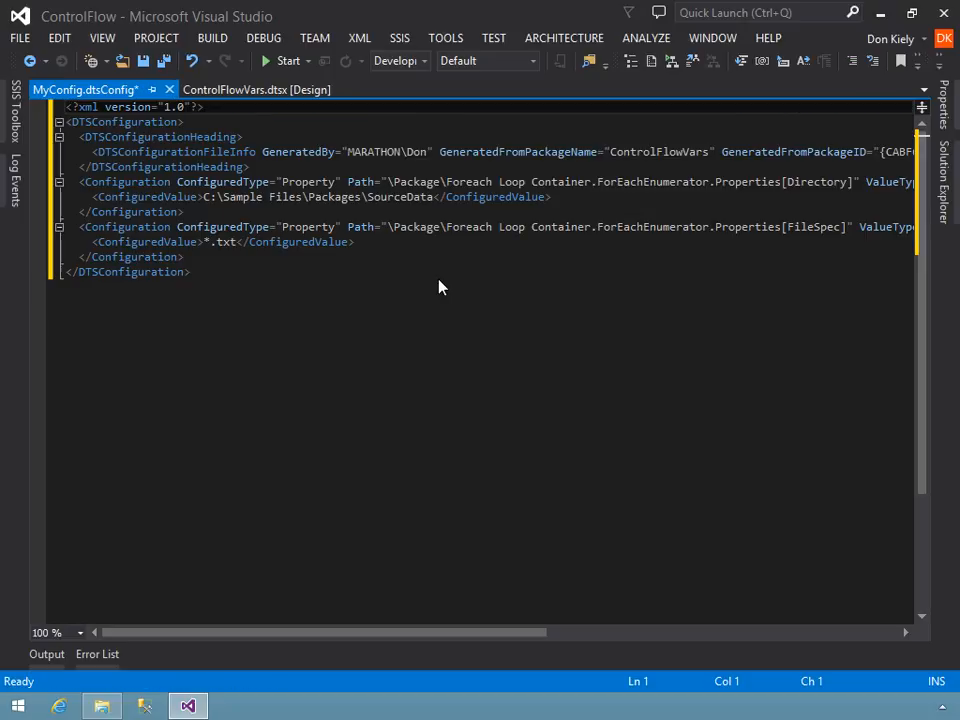